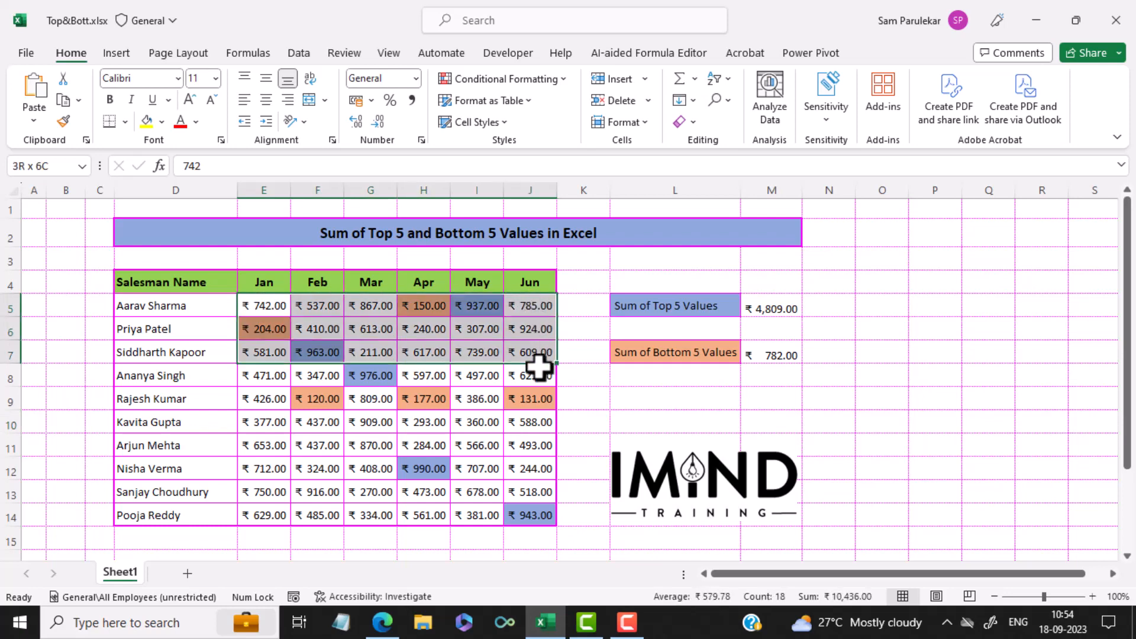
click(676, 359)
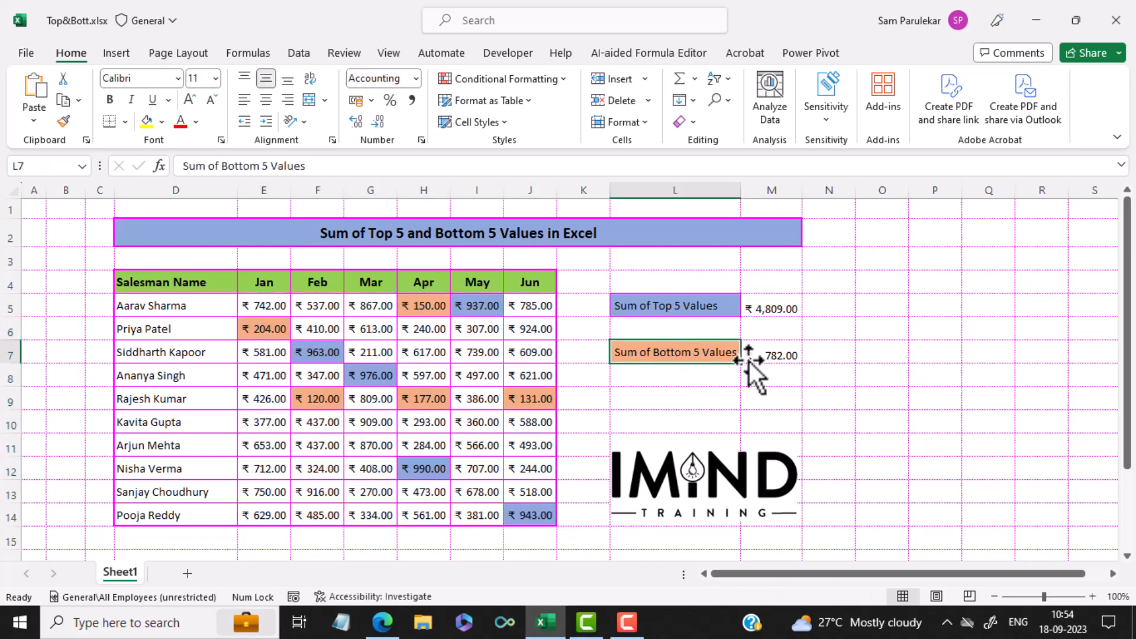
click(284, 303)
drag(284, 303, 515, 520)
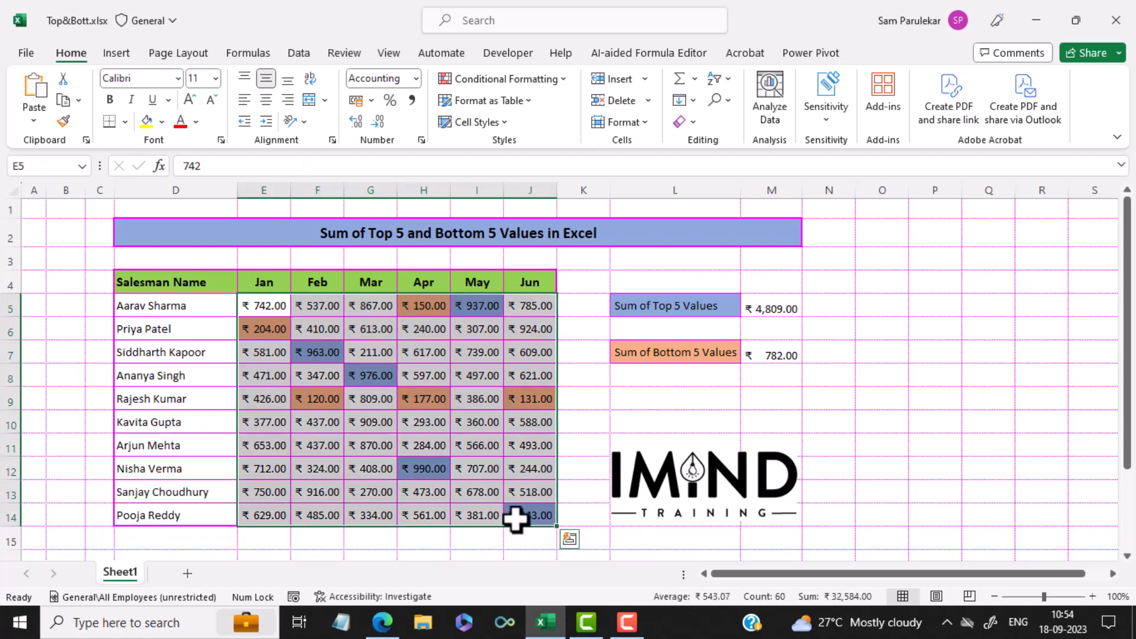
click(595, 430)
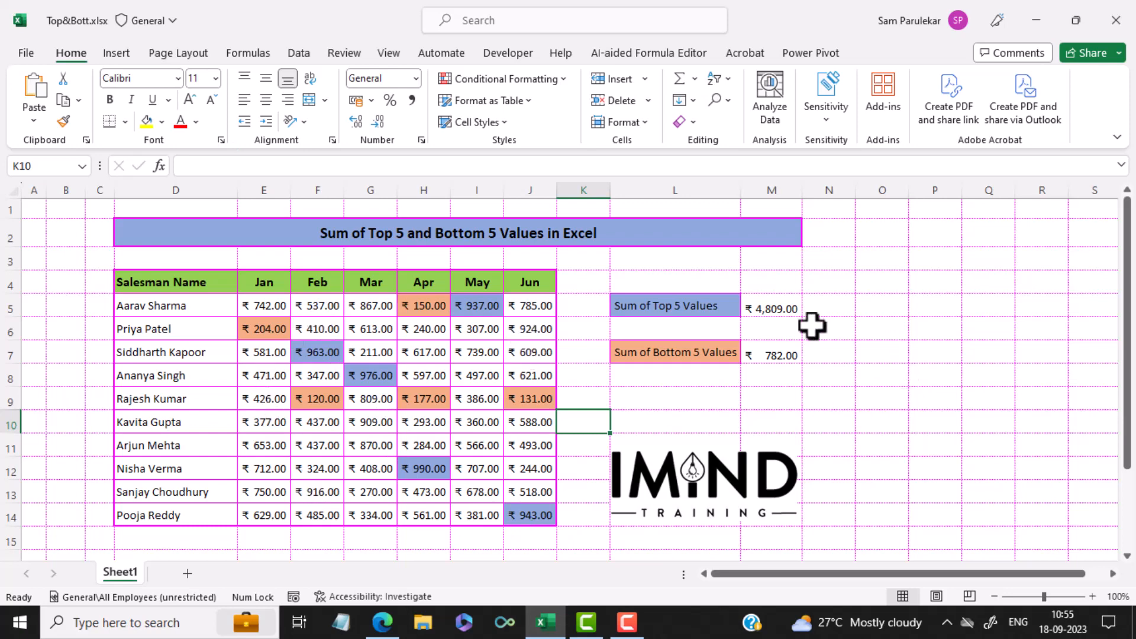
click(790, 311)
click(864, 392)
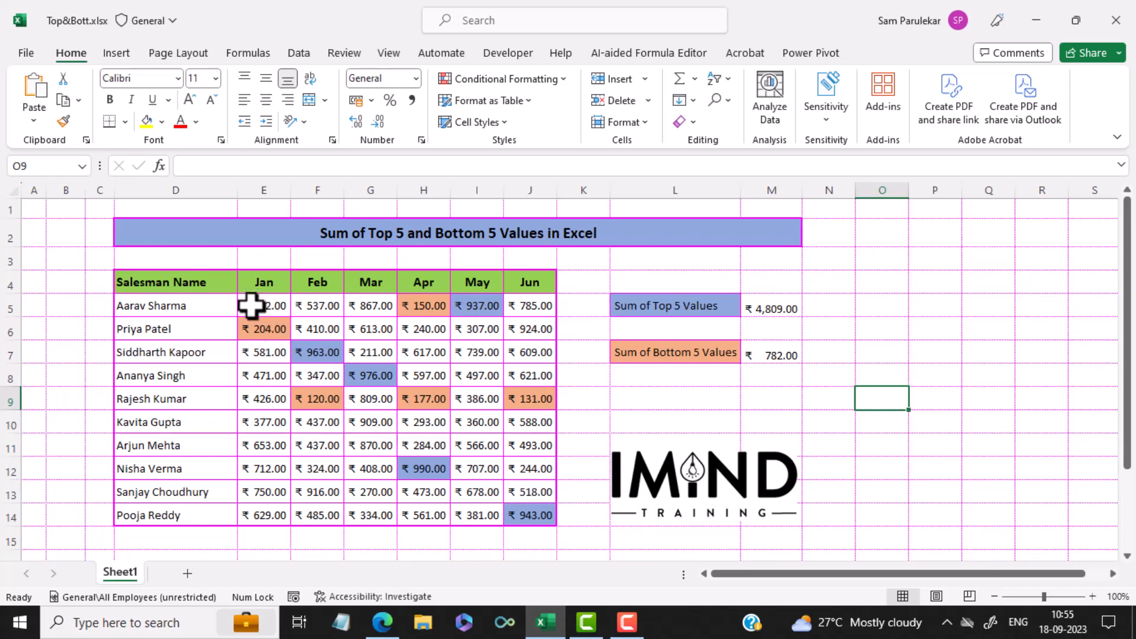
Clear the conditional formatting rules from the monthly sales values in E5:J14.
drag(251, 305, 536, 510)
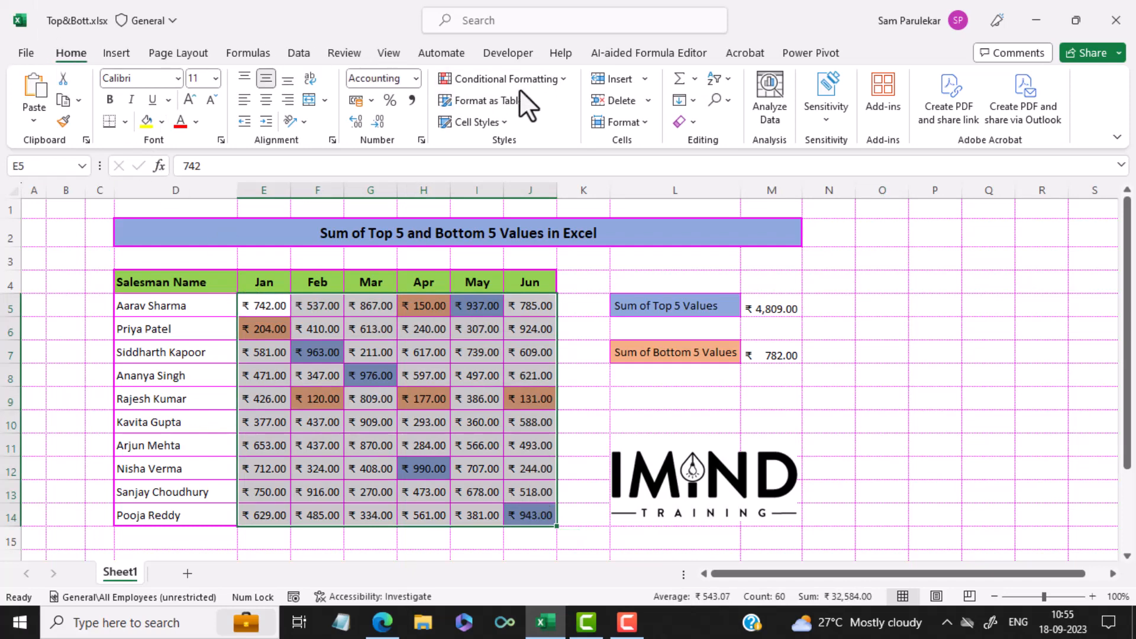
click(506, 81)
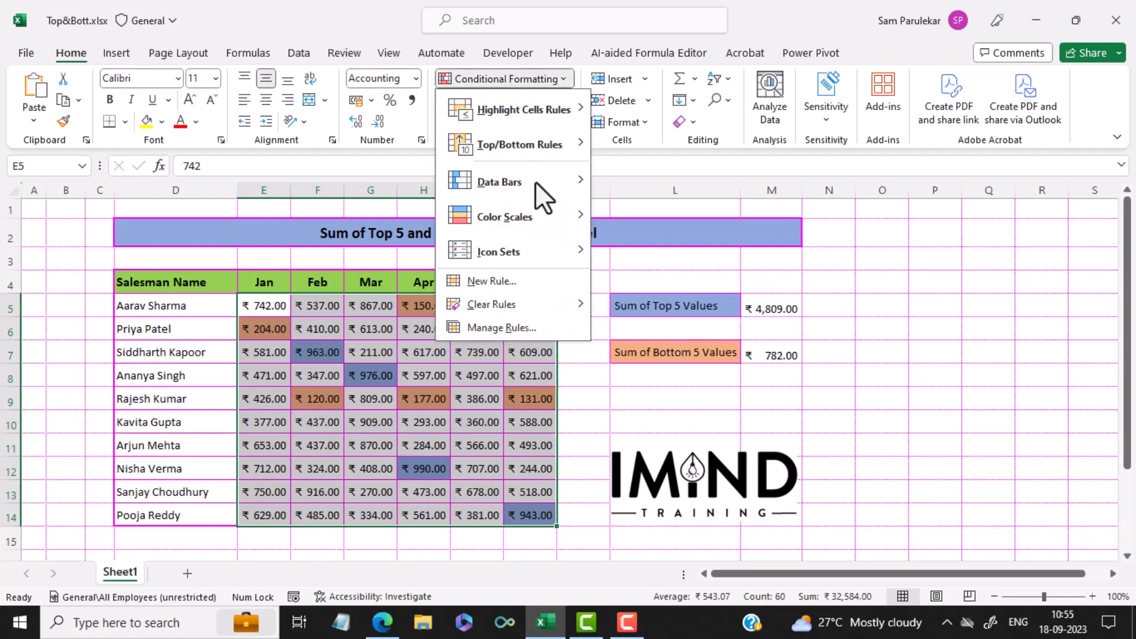
mouse_move(528, 297)
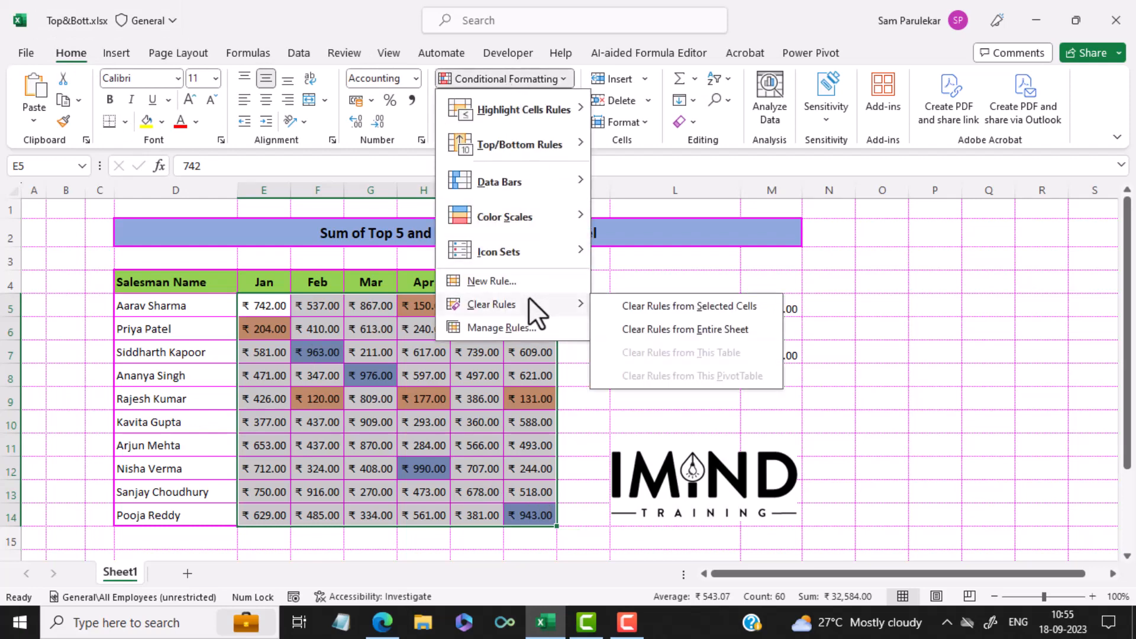
click(684, 307)
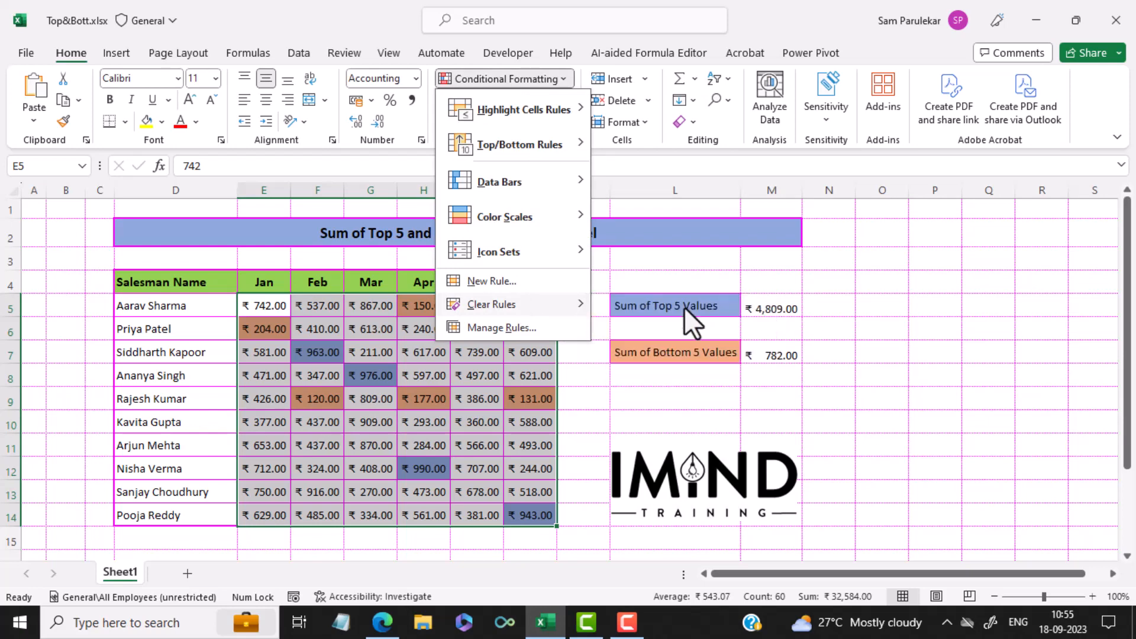
click(868, 416)
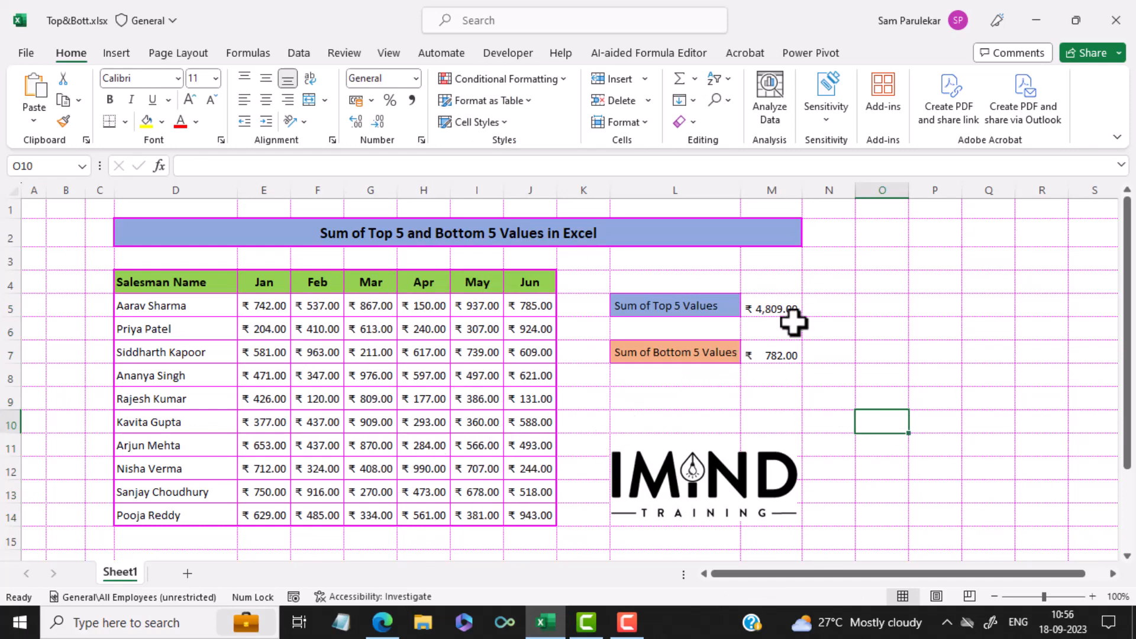
Delete the formulas in M5 and M7 beside the Sum of Top 5 Values and Sum of Bottom 5 Values labels.
click(778, 312)
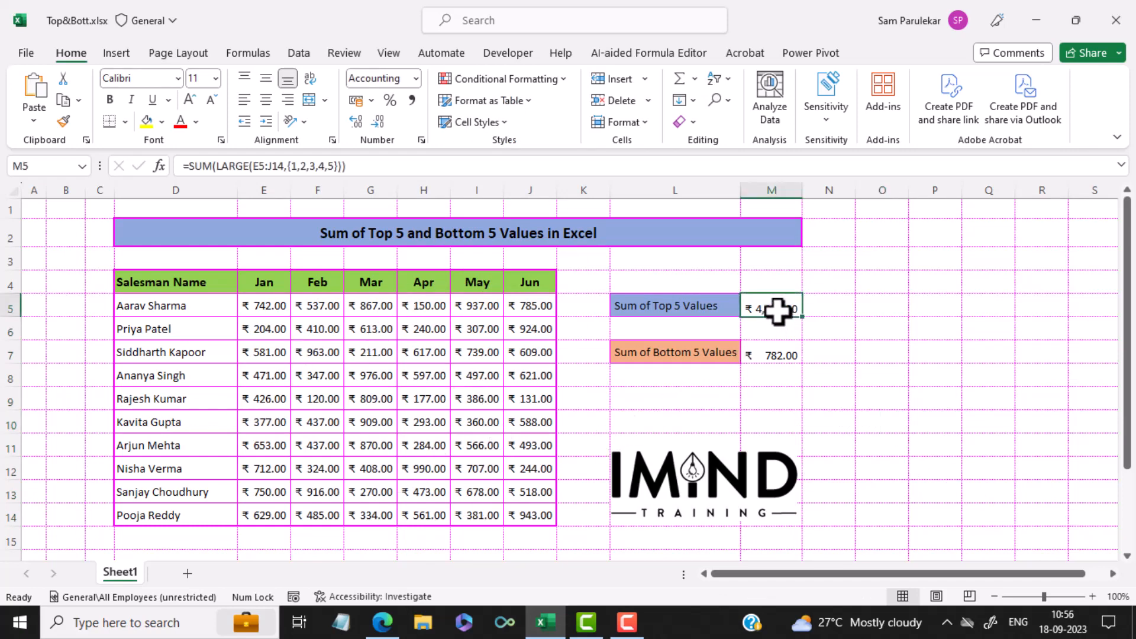
key(Delete)
click(775, 355)
key(Delete)
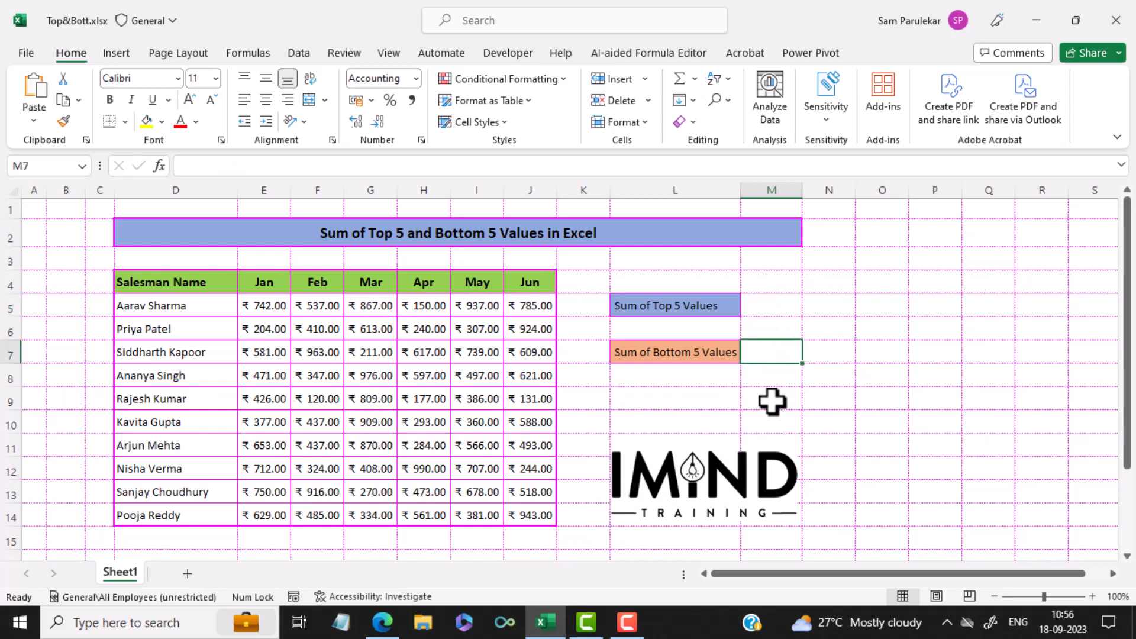
click(772, 402)
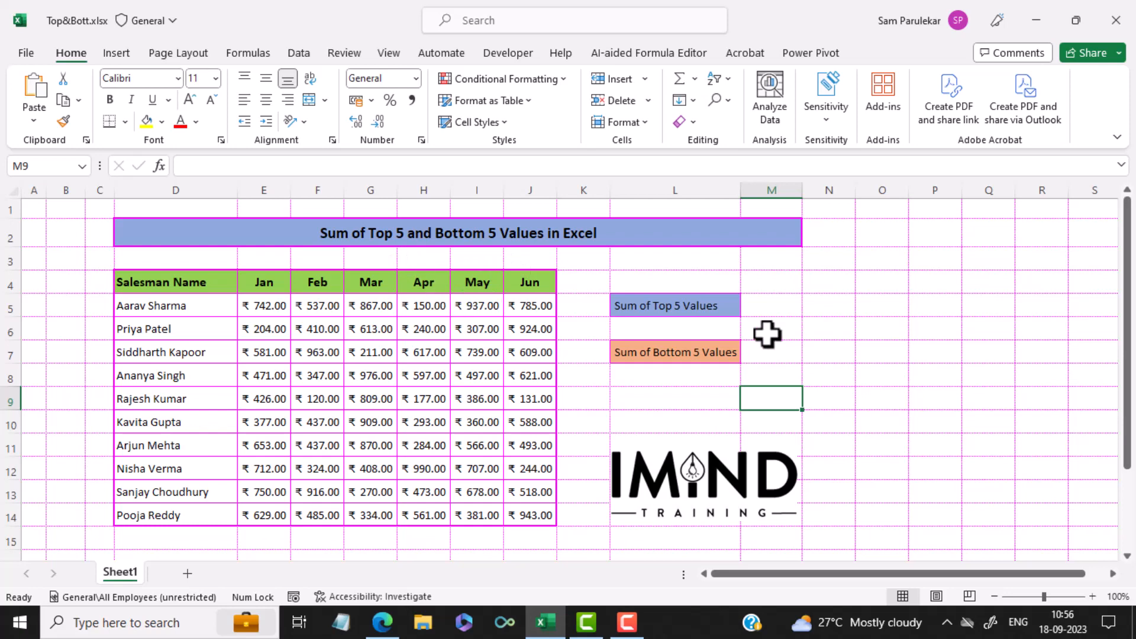
click(778, 307)
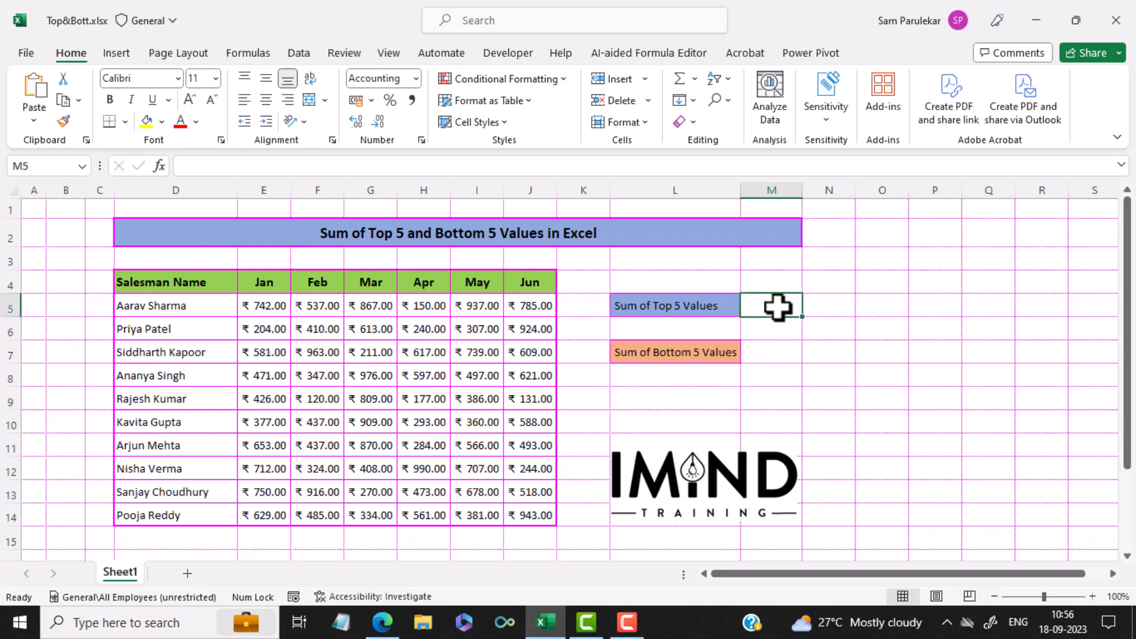
click(769, 358)
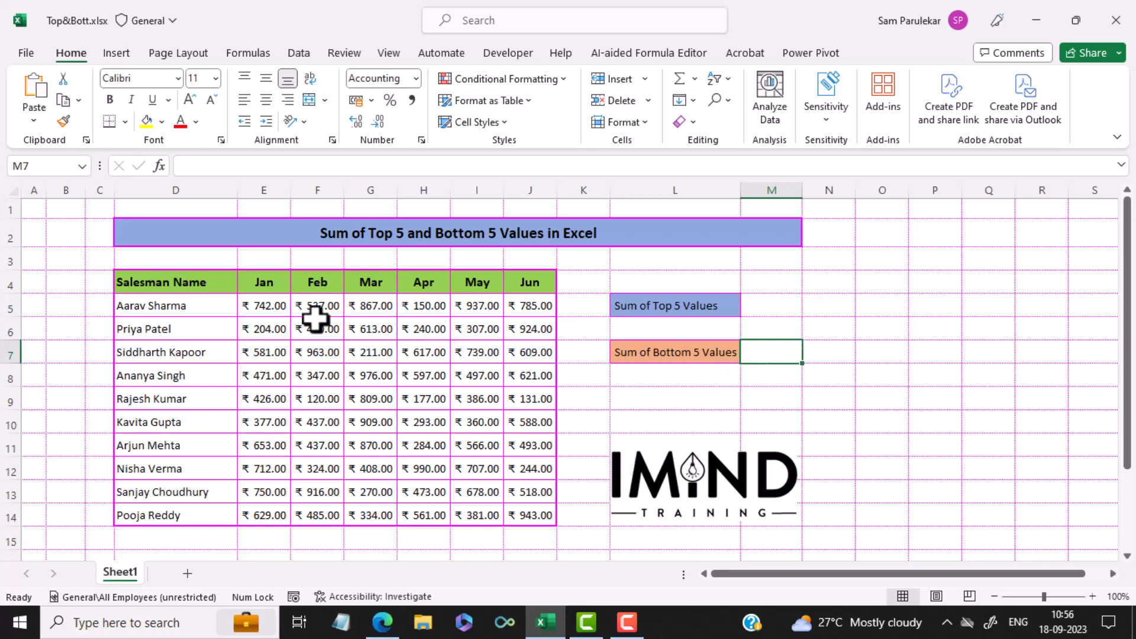
Create a new conditional formatting rule for E5:J14 that formats only the top 5 ranked values.
drag(260, 309, 517, 513)
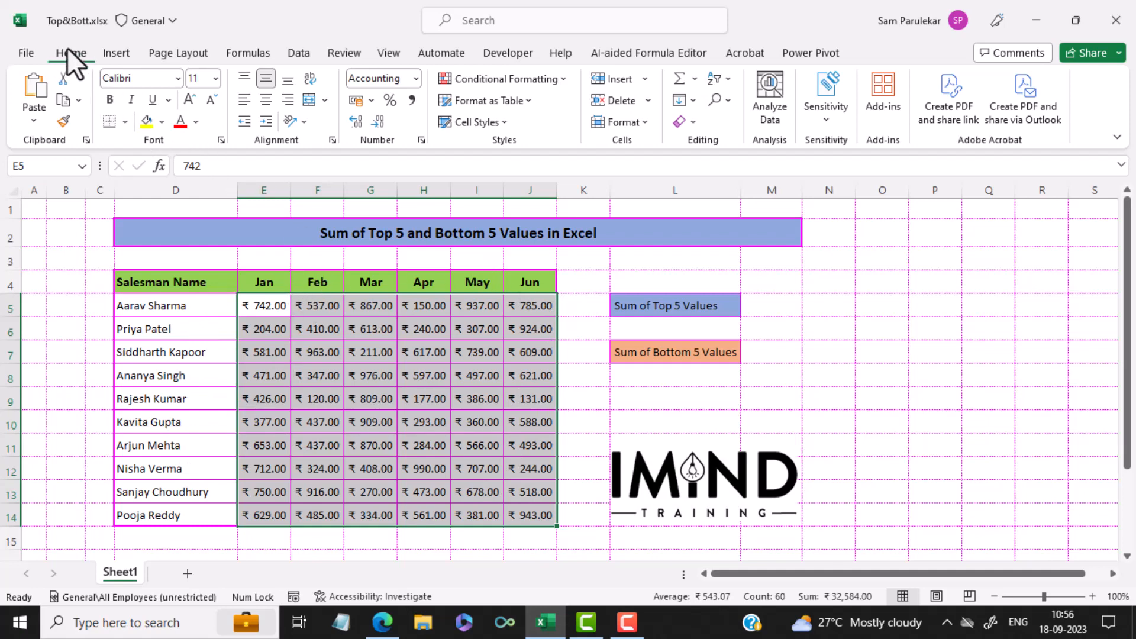
click(513, 86)
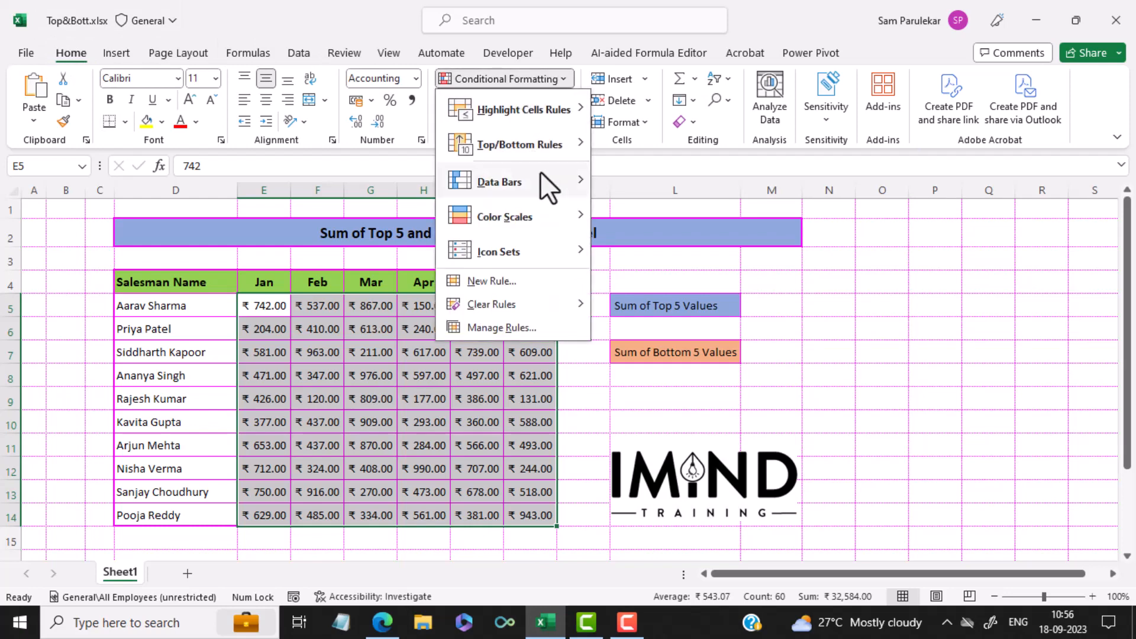
click(528, 275)
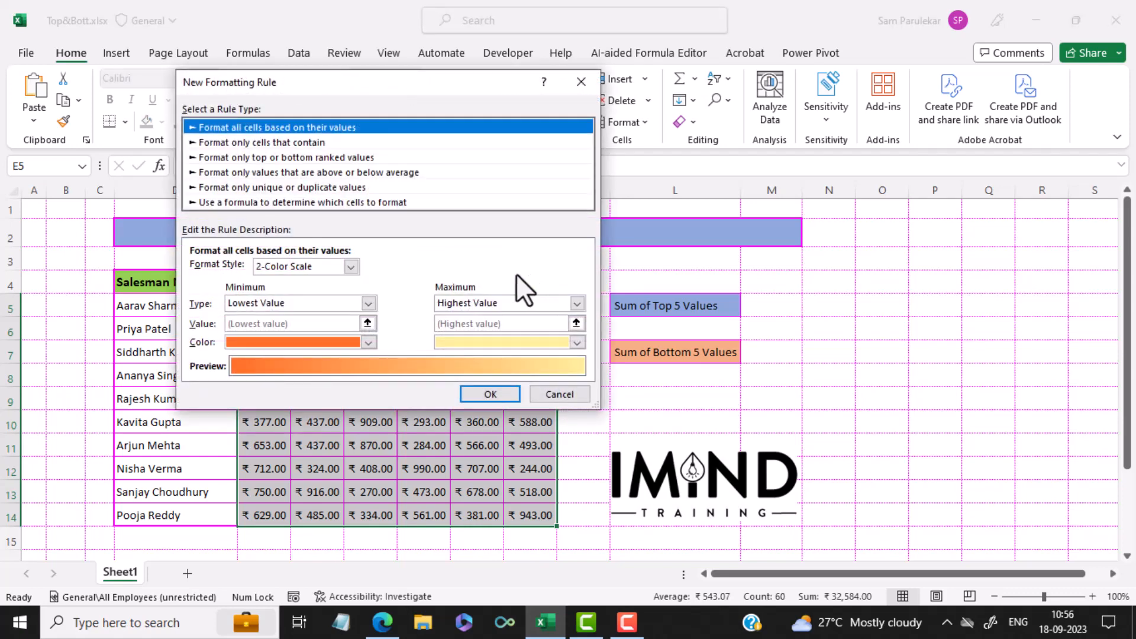
click(262, 157)
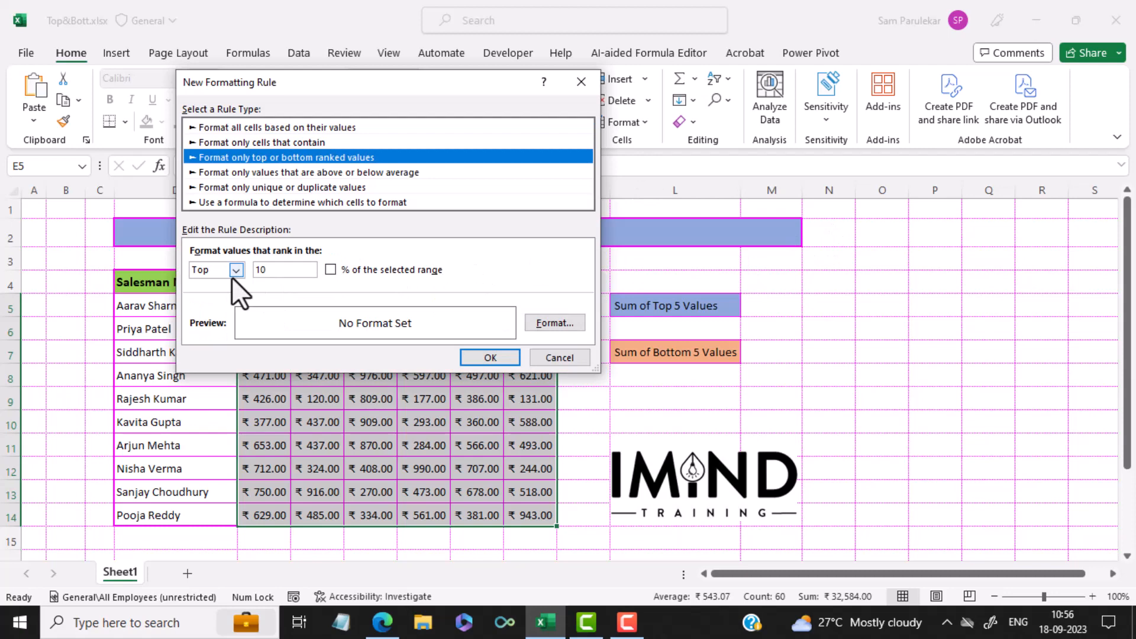
double_click(249, 274)
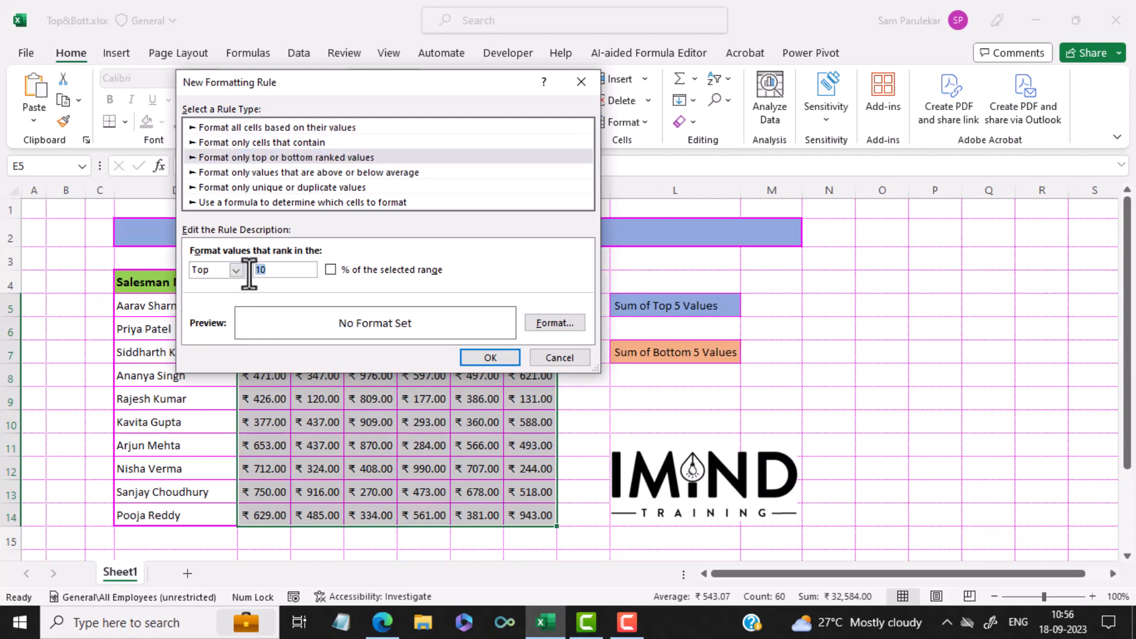
text(5)
Give the top 5 rule a light blue fill matching the Sum of Top 5 Values label and apply the rule.
click(556, 323)
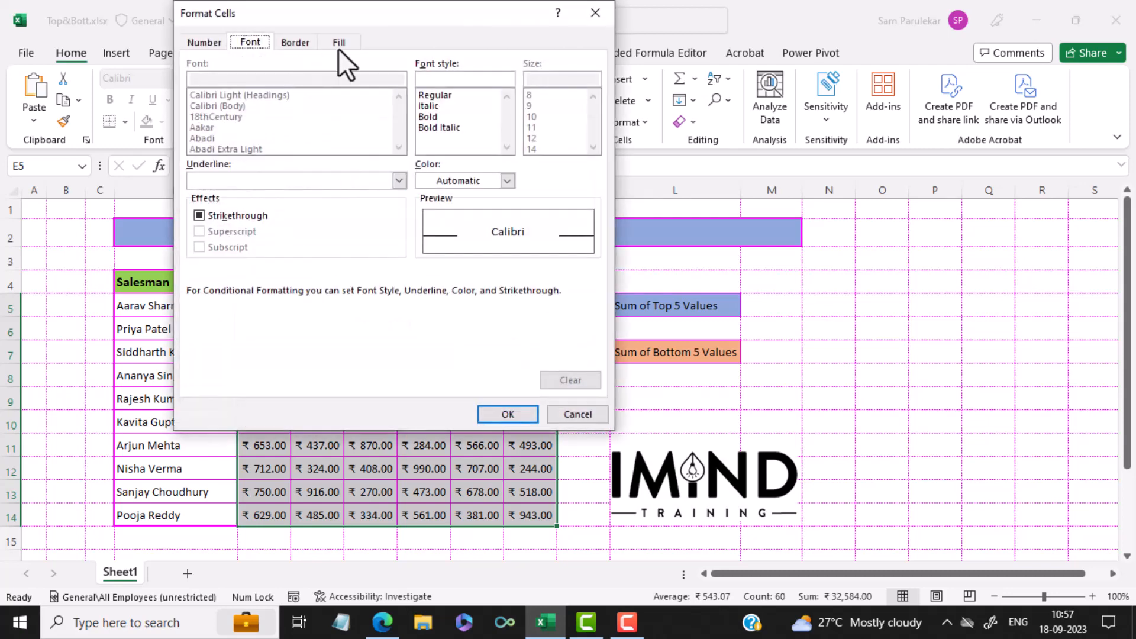
click(344, 48)
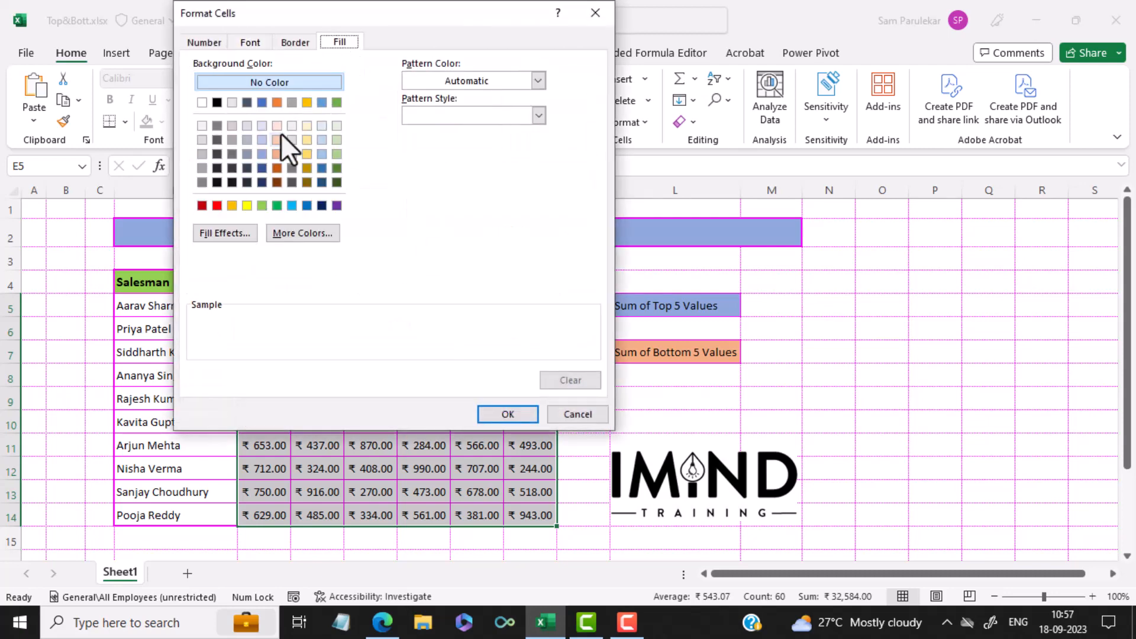
click(261, 153)
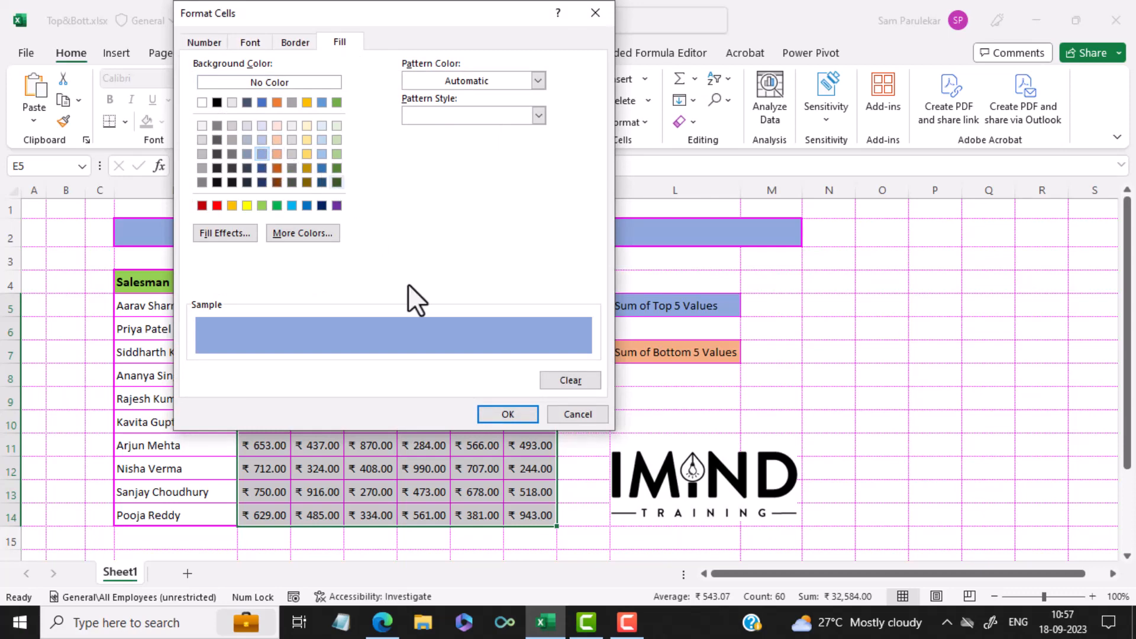
click(491, 410)
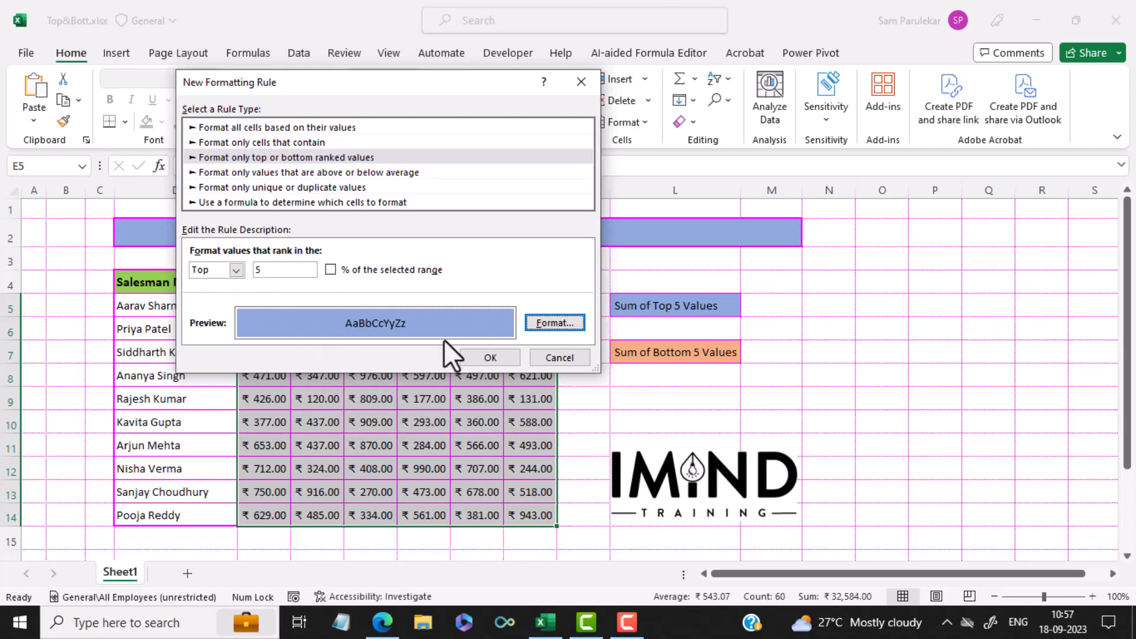
click(499, 362)
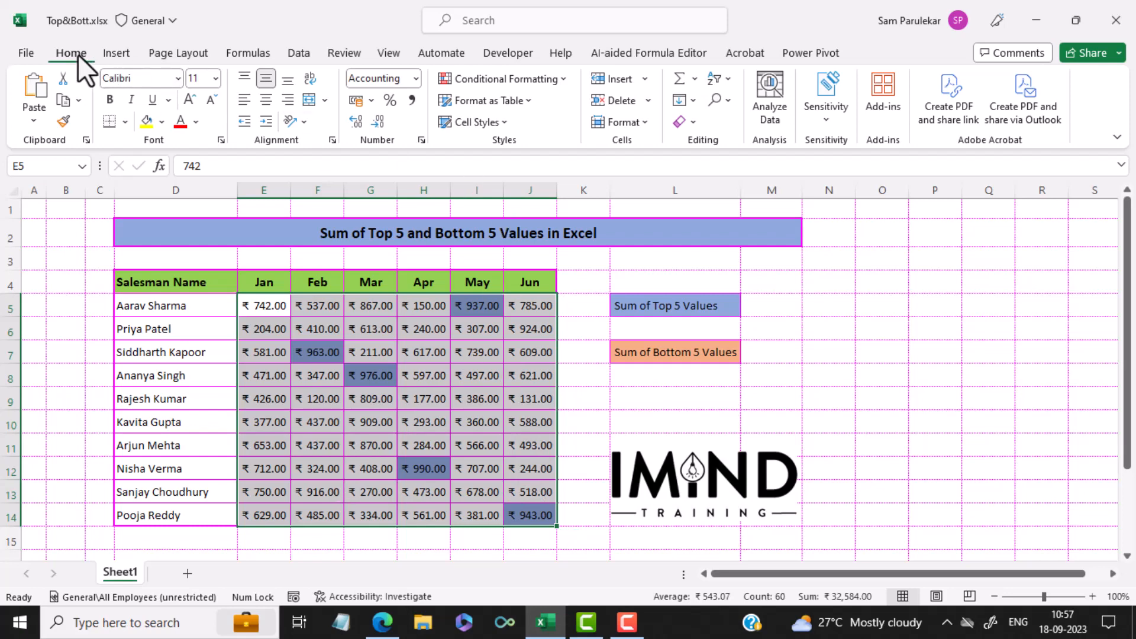
Create a second conditional formatting rule for E5:J14 that formats only the bottom 5 ranked values.
click(484, 81)
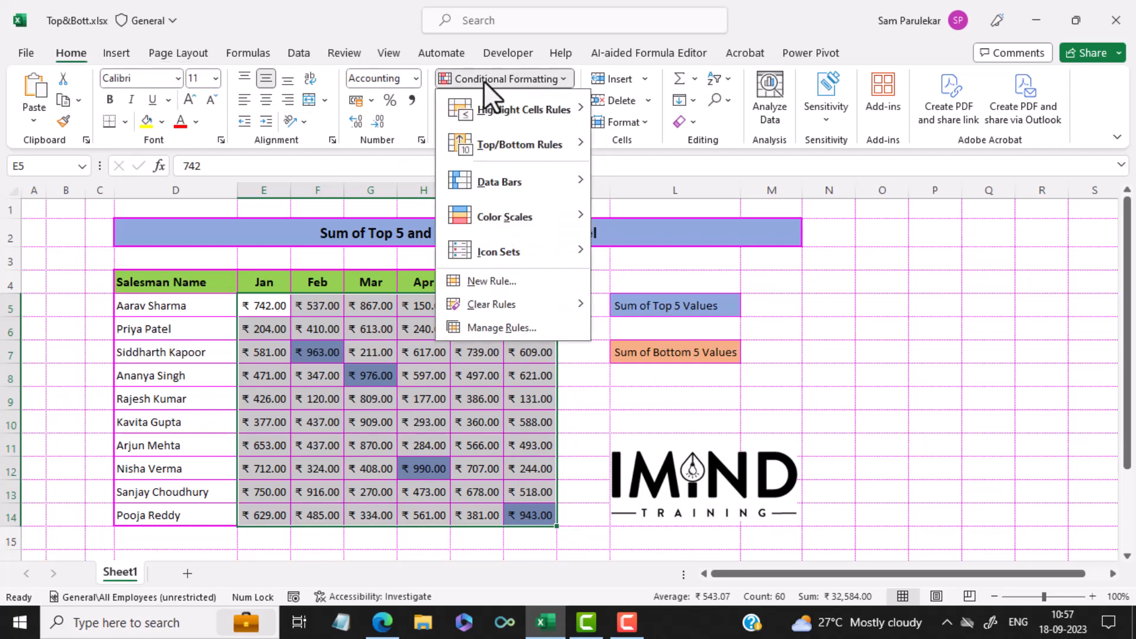
click(530, 285)
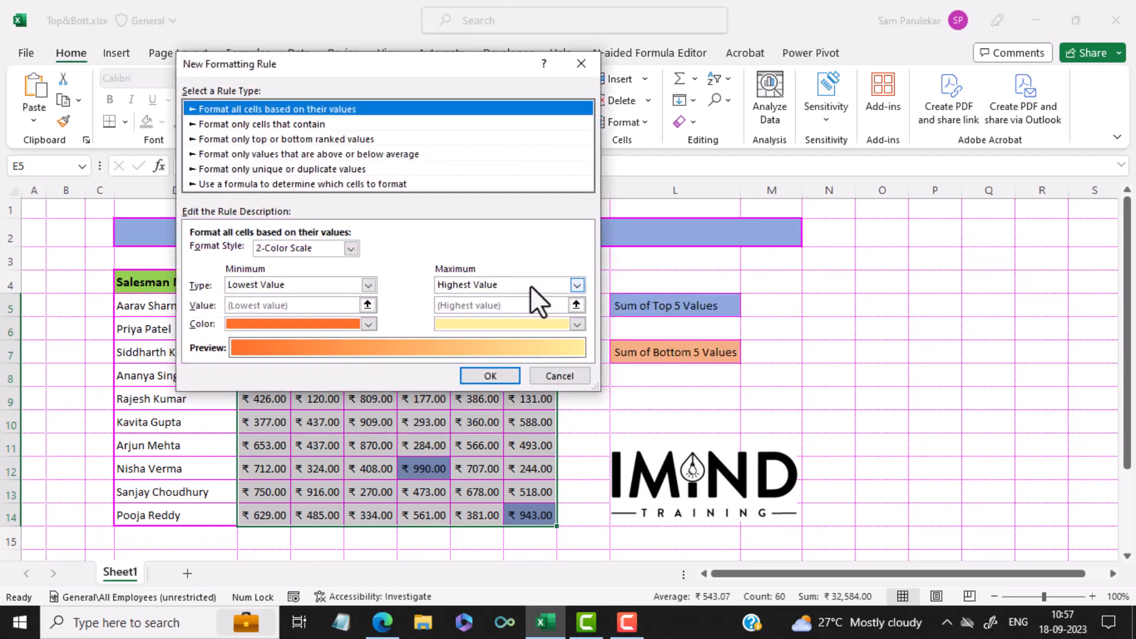
click(263, 139)
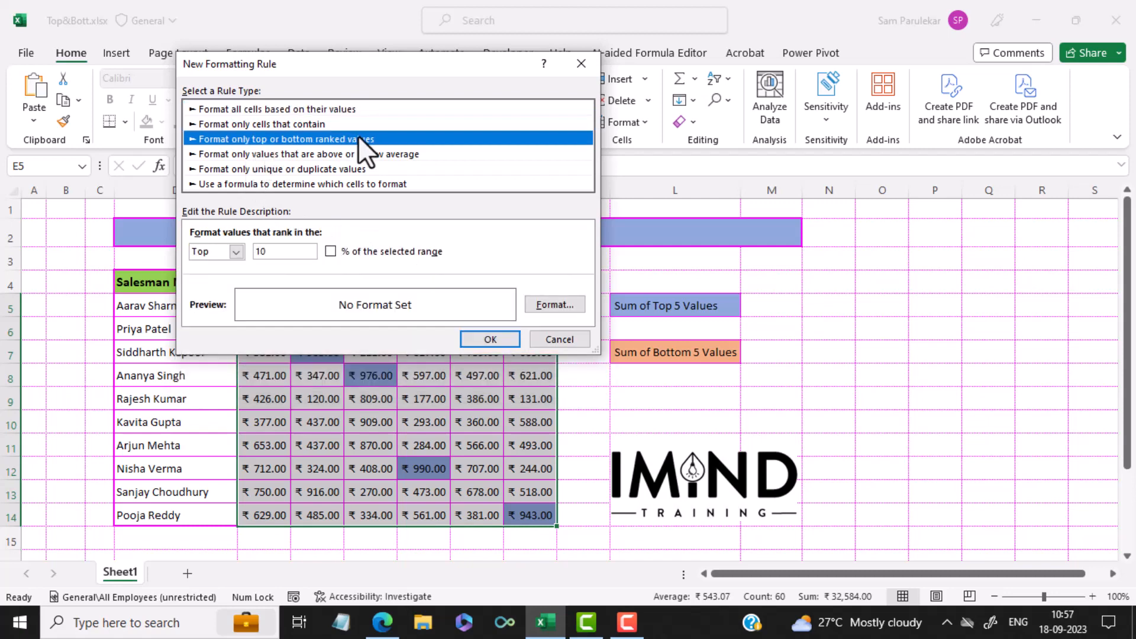
click(238, 255)
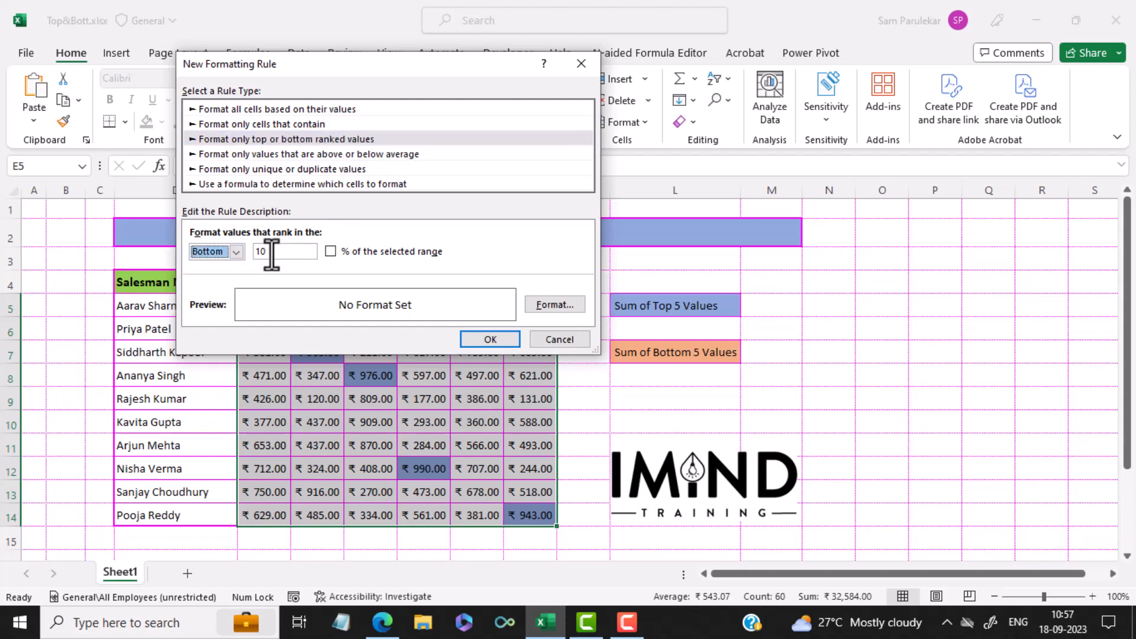
key(Tab)
Give the bottom 5 rule a light orange fill matching the Sum of Bottom 5 Values label and apply the rule.
click(553, 304)
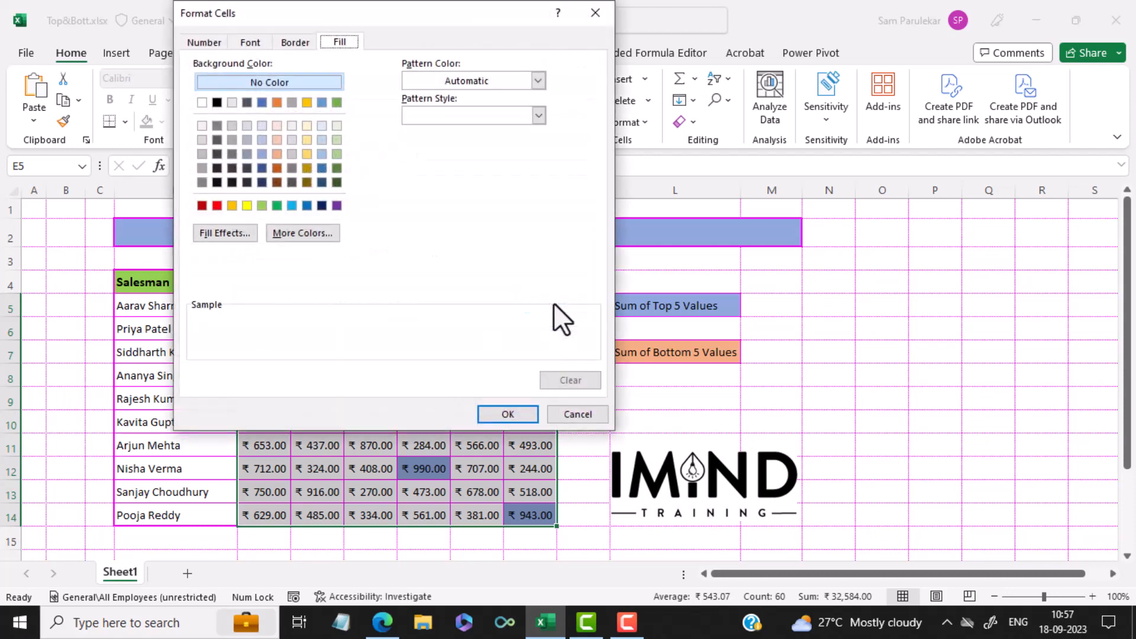
click(276, 158)
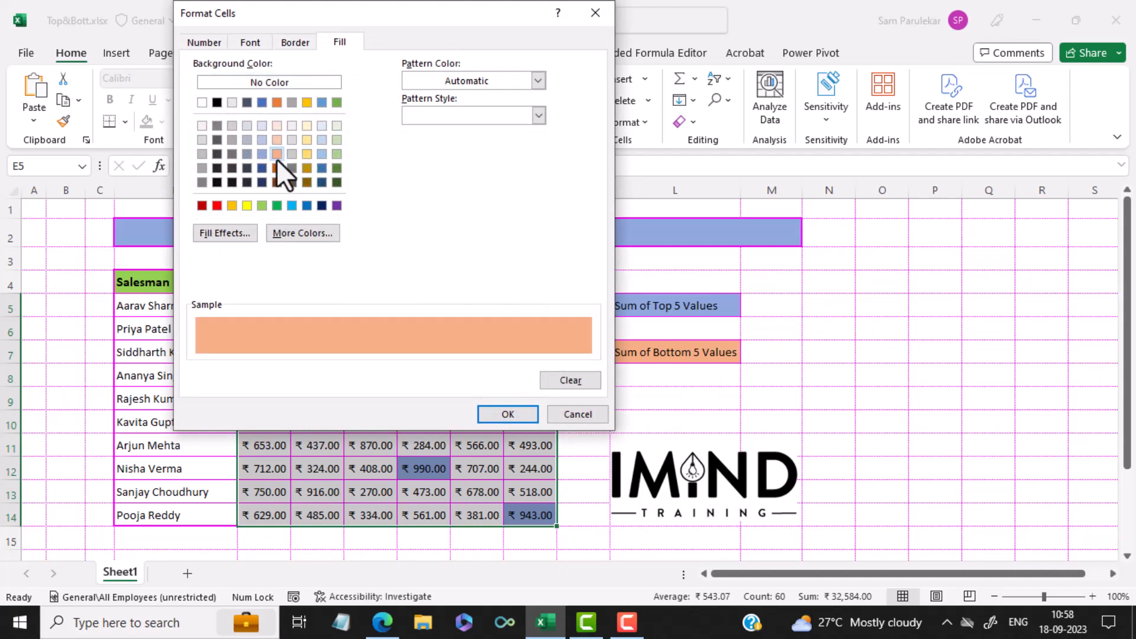
click(520, 422)
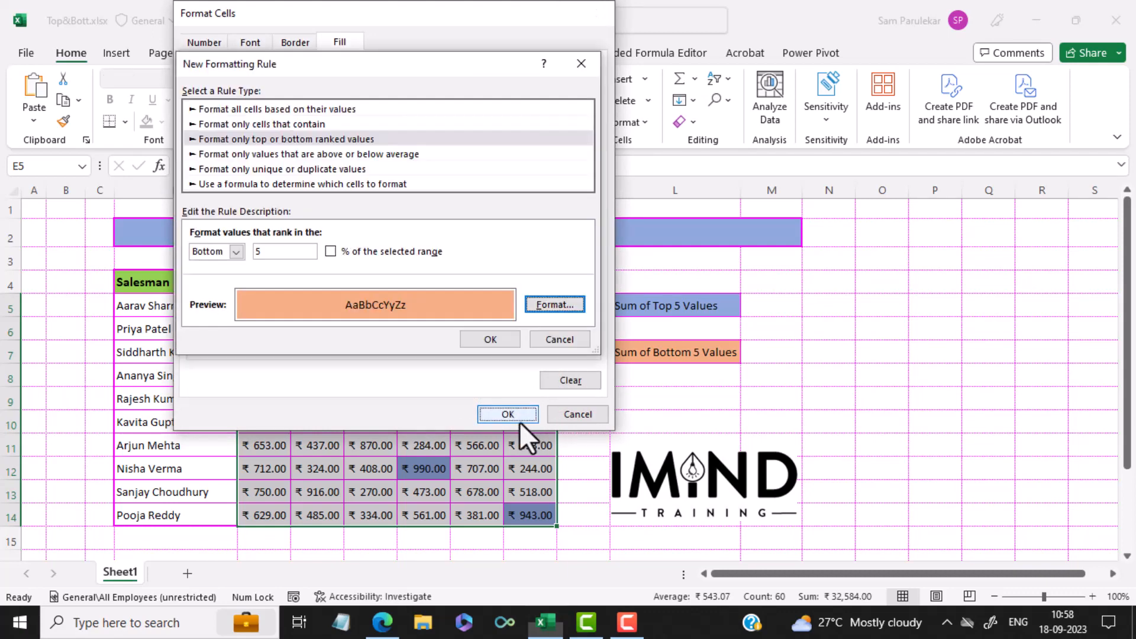
click(495, 337)
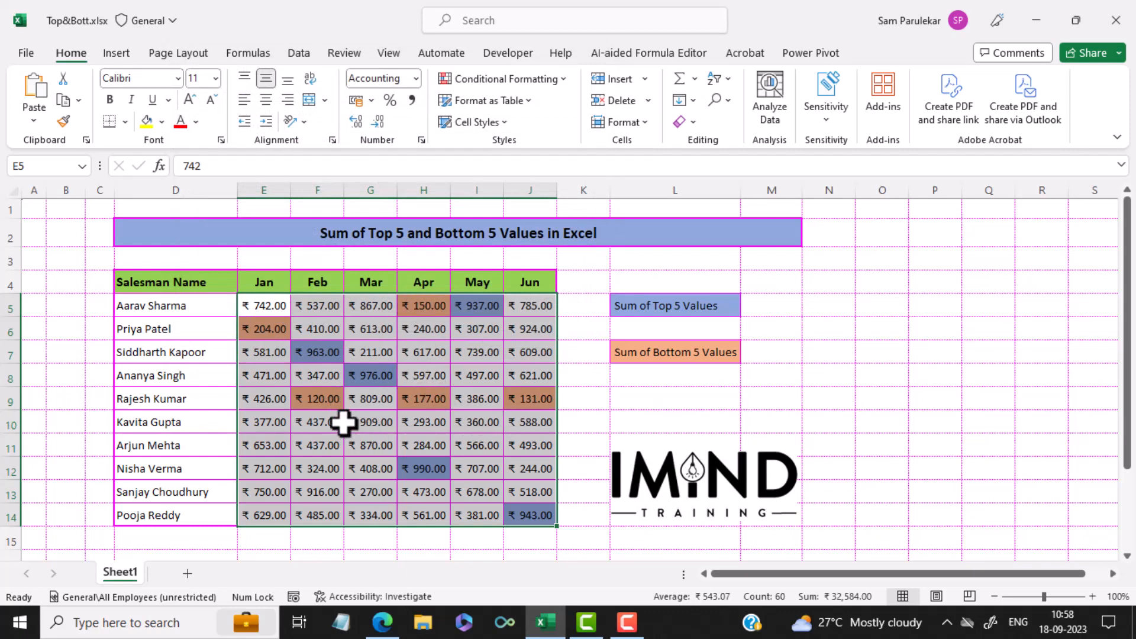
click(646, 425)
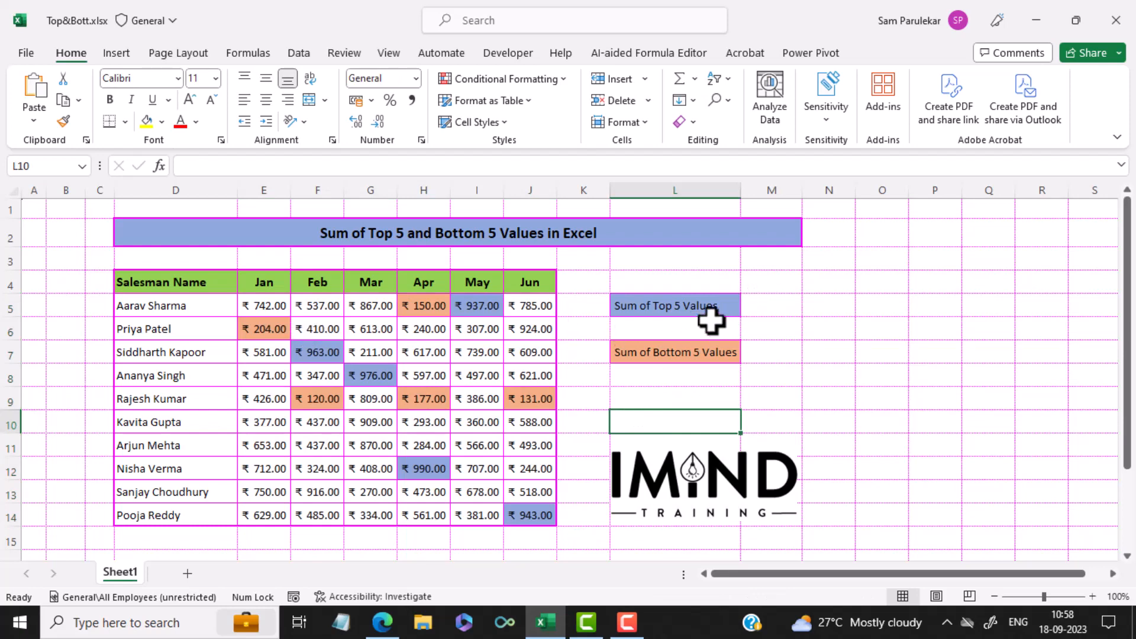
Enter a LARGE formula in M5 that returns the largest value of E5:J14, using 1 as k.
click(763, 307)
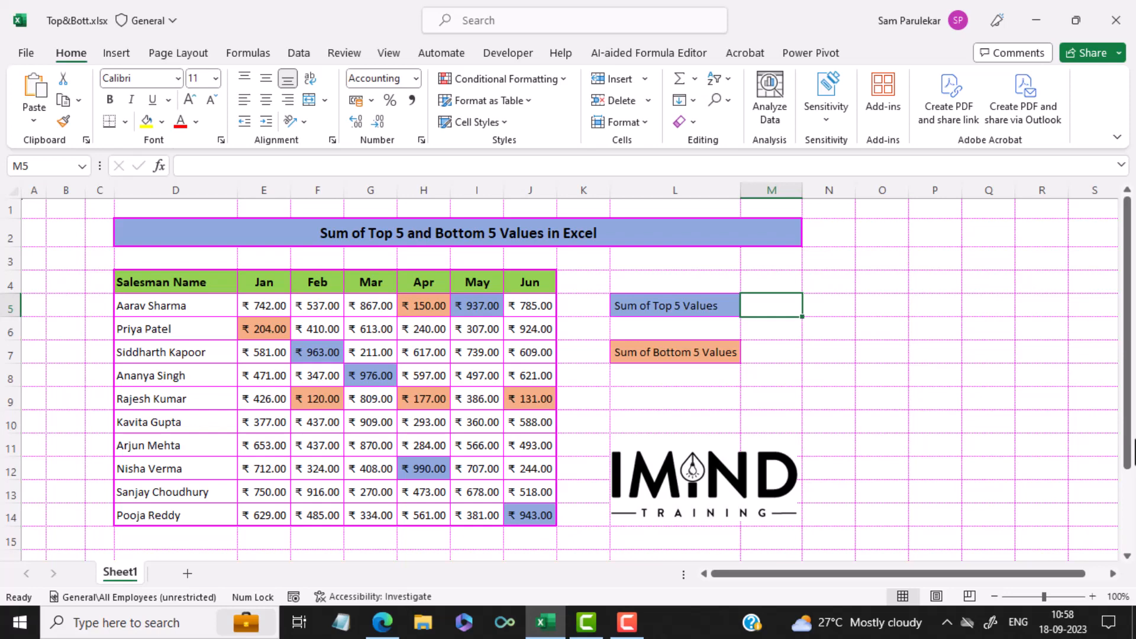
text(=la)
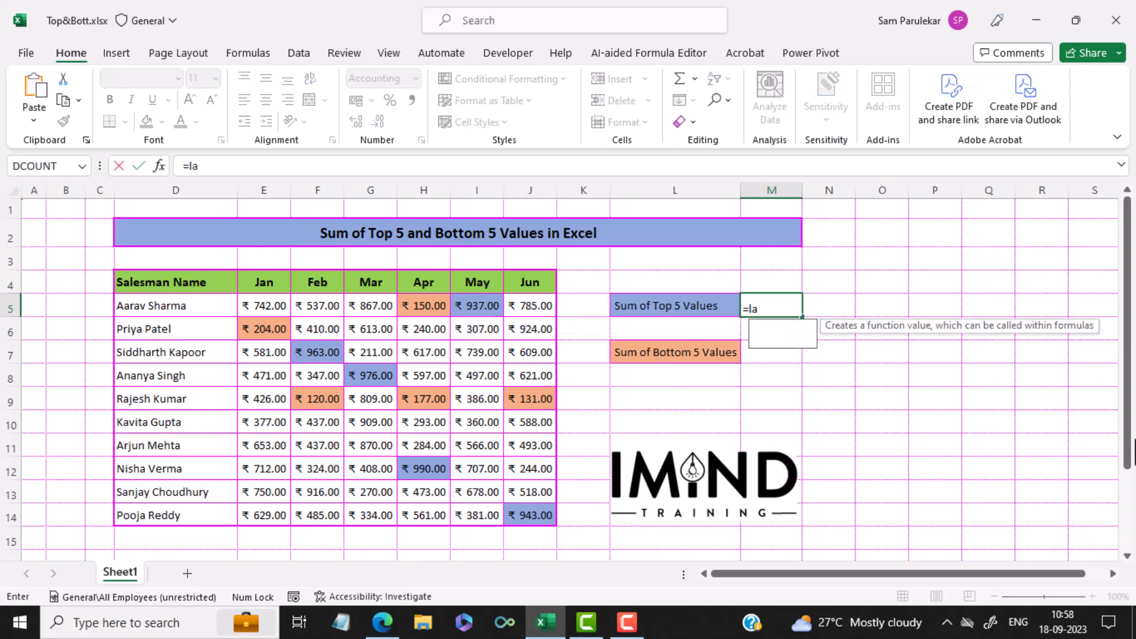
text(rge)
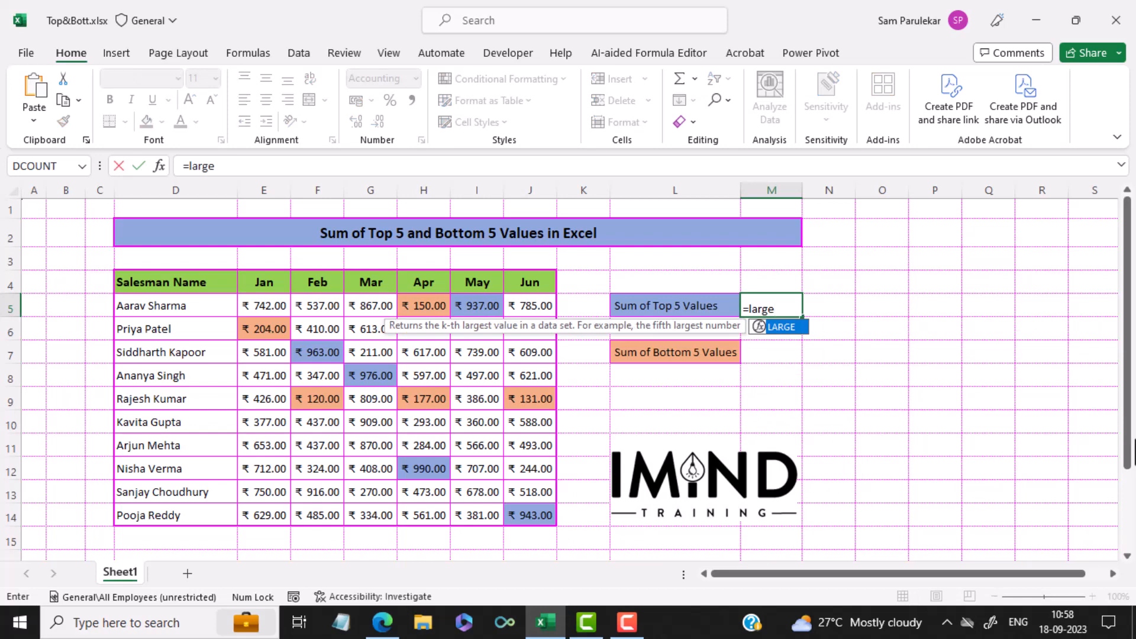
text(()
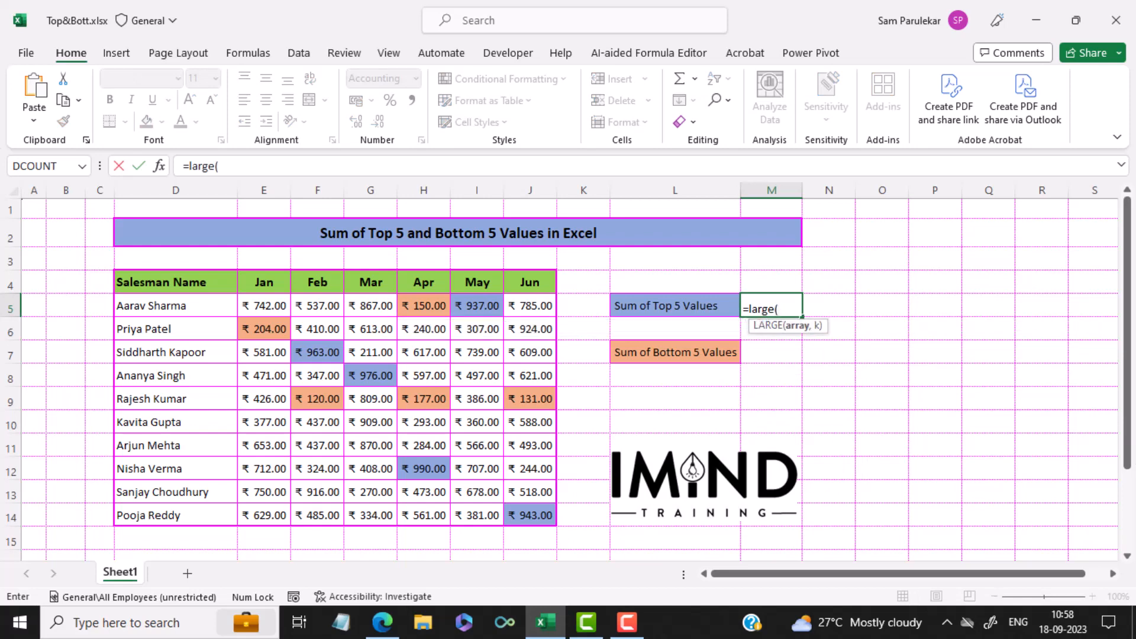
drag(254, 312, 520, 515)
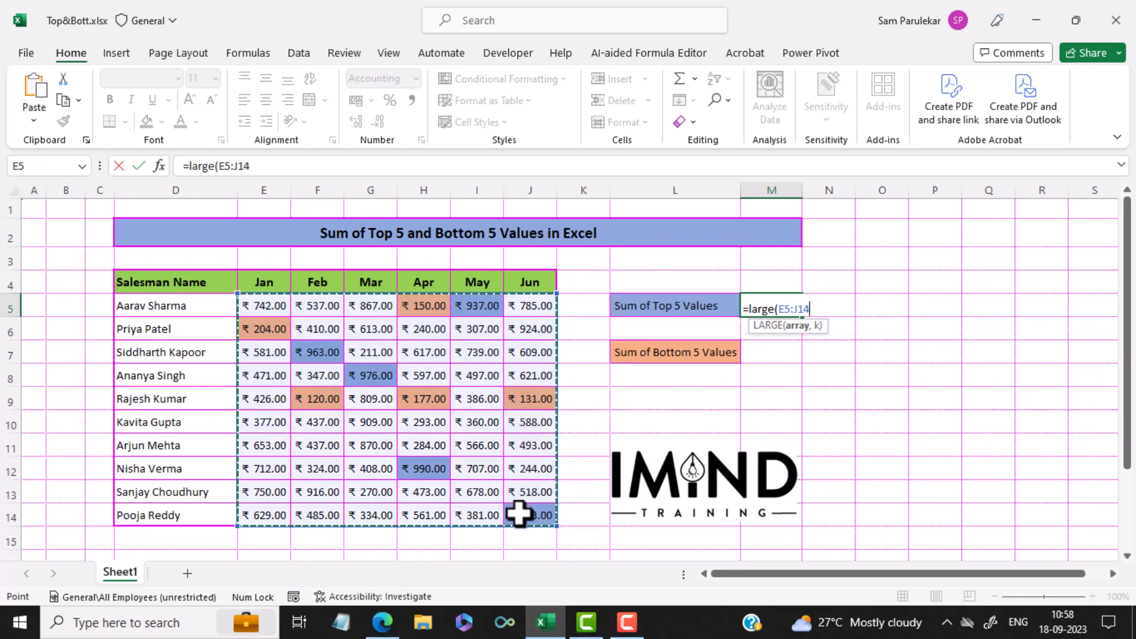
text(,)
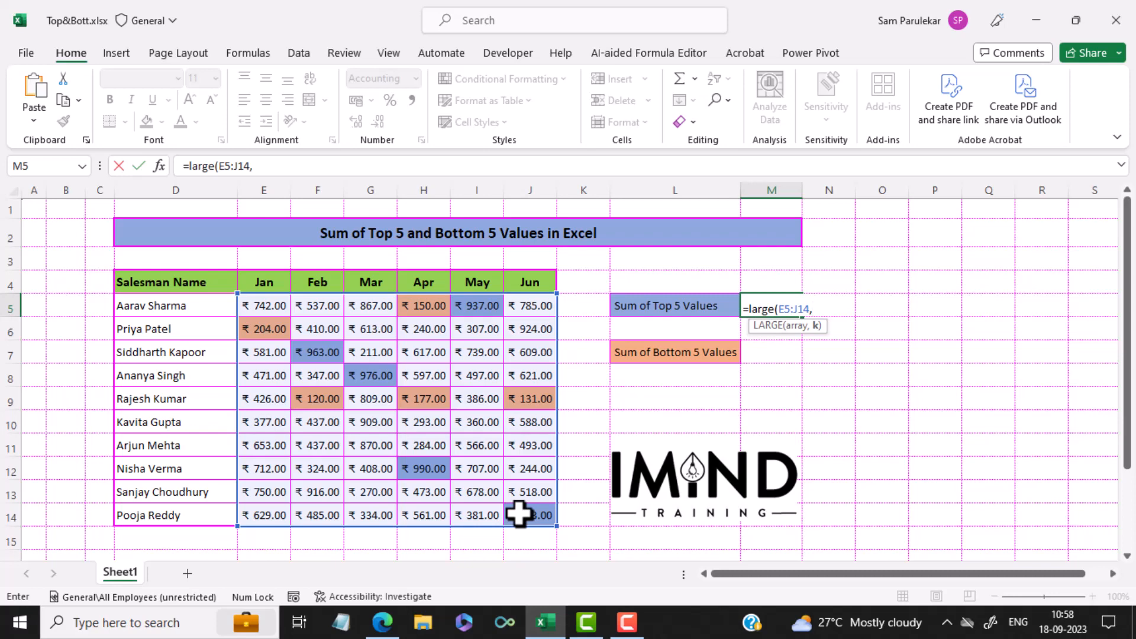
text(1))
key(Return)
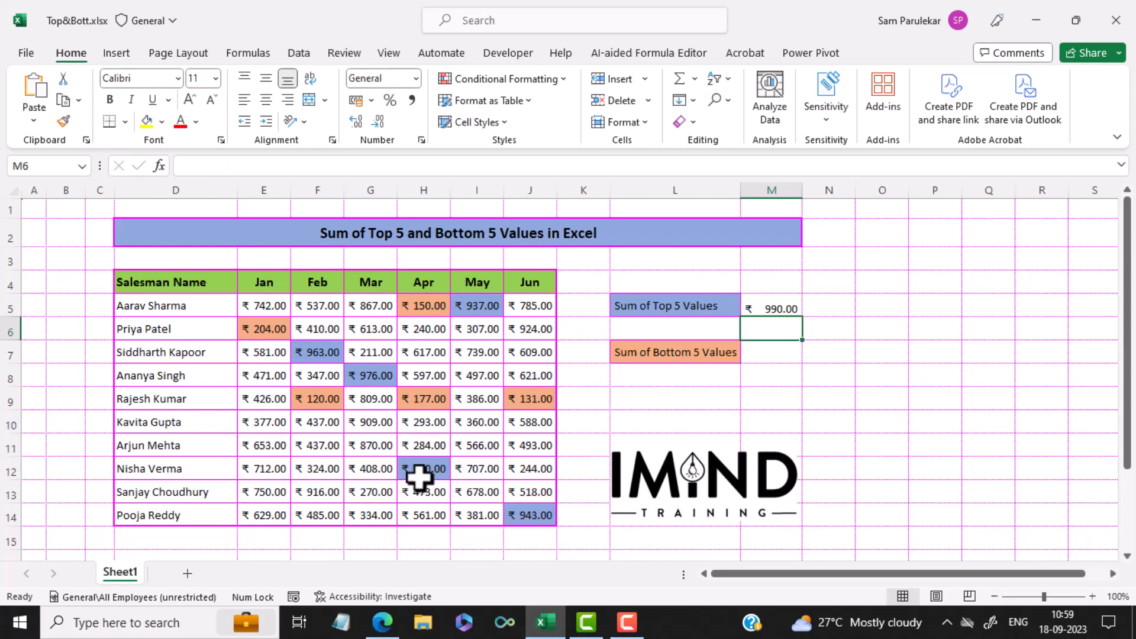
Change the k argument of the LARGE formula in M5 to 2.
click(792, 309)
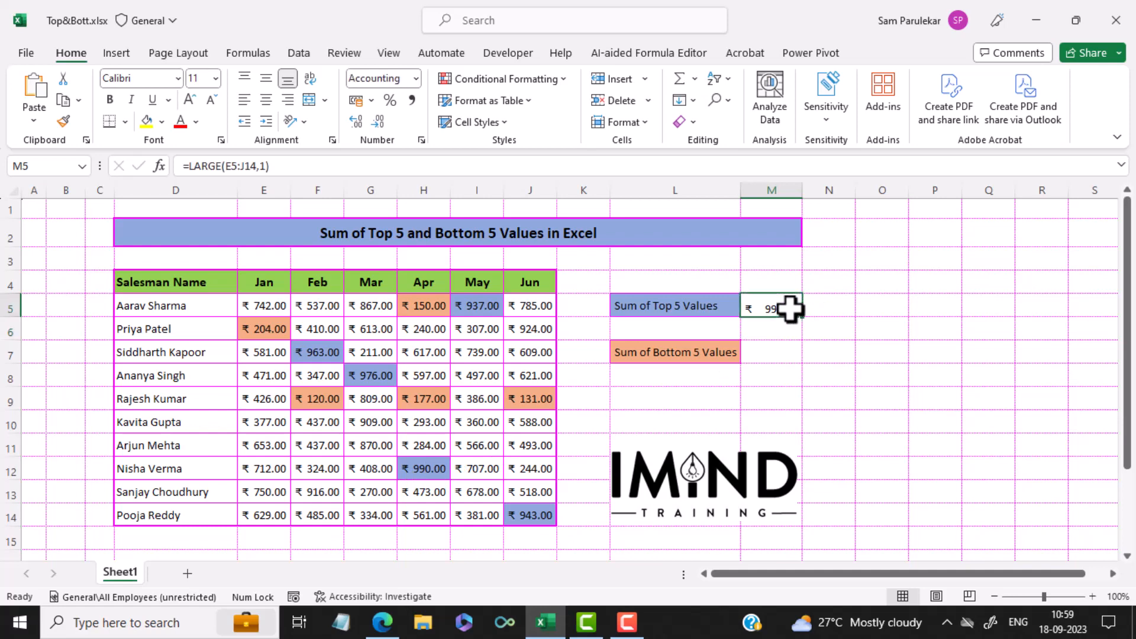
click(257, 166)
key(BackSpace)
text(2)
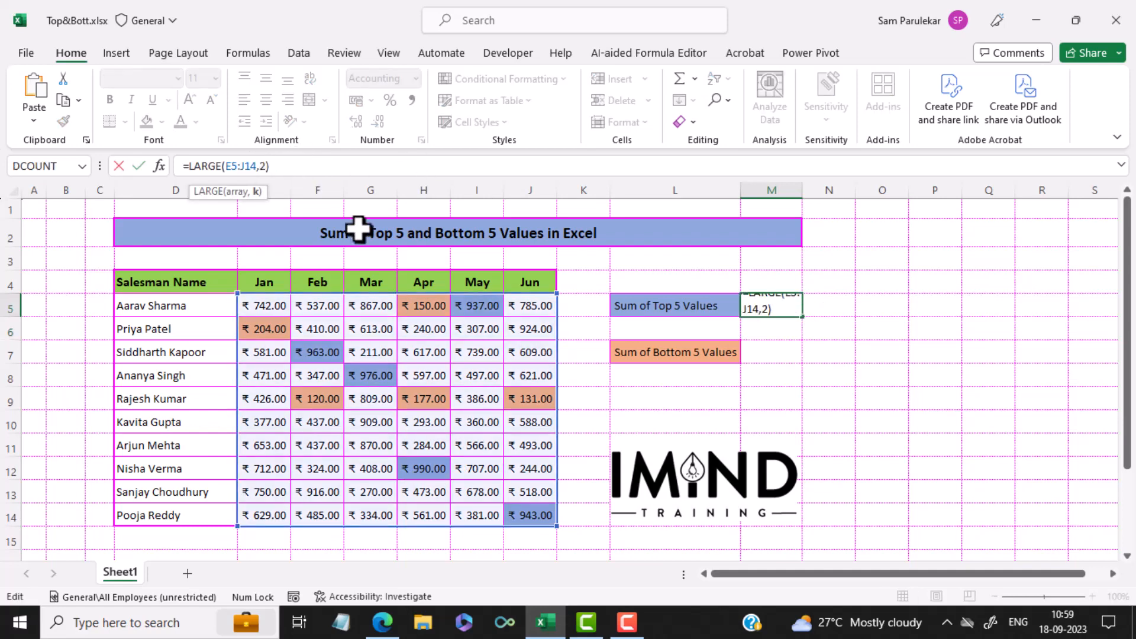
key(Return)
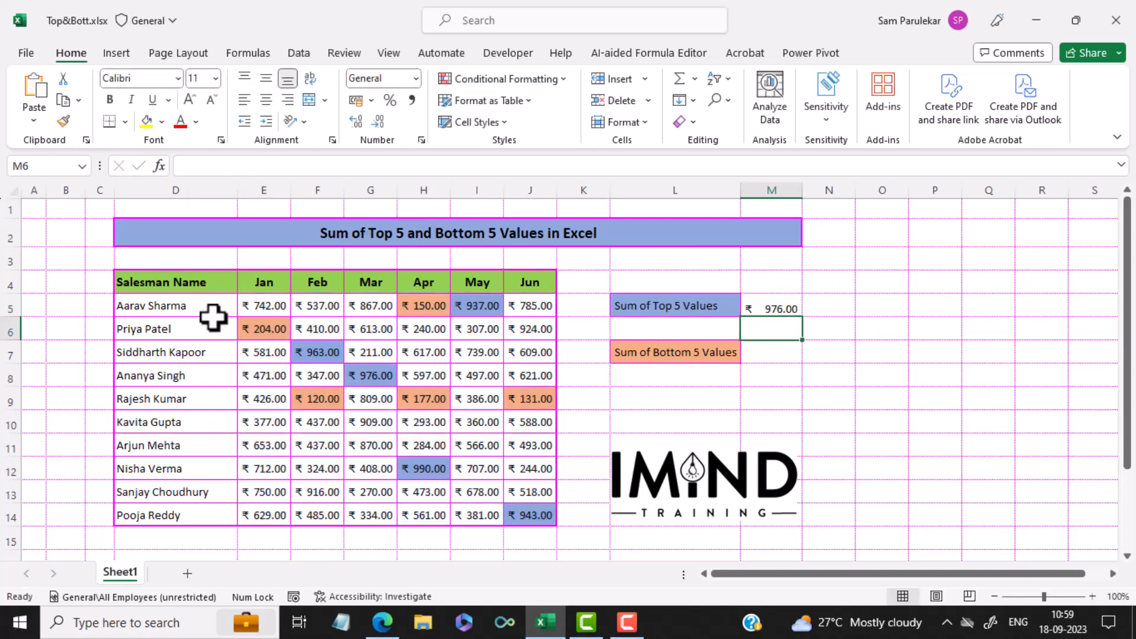
Replace the k argument of the LARGE formula in M5 with the array constant {1,2,3,4,5}.
click(790, 306)
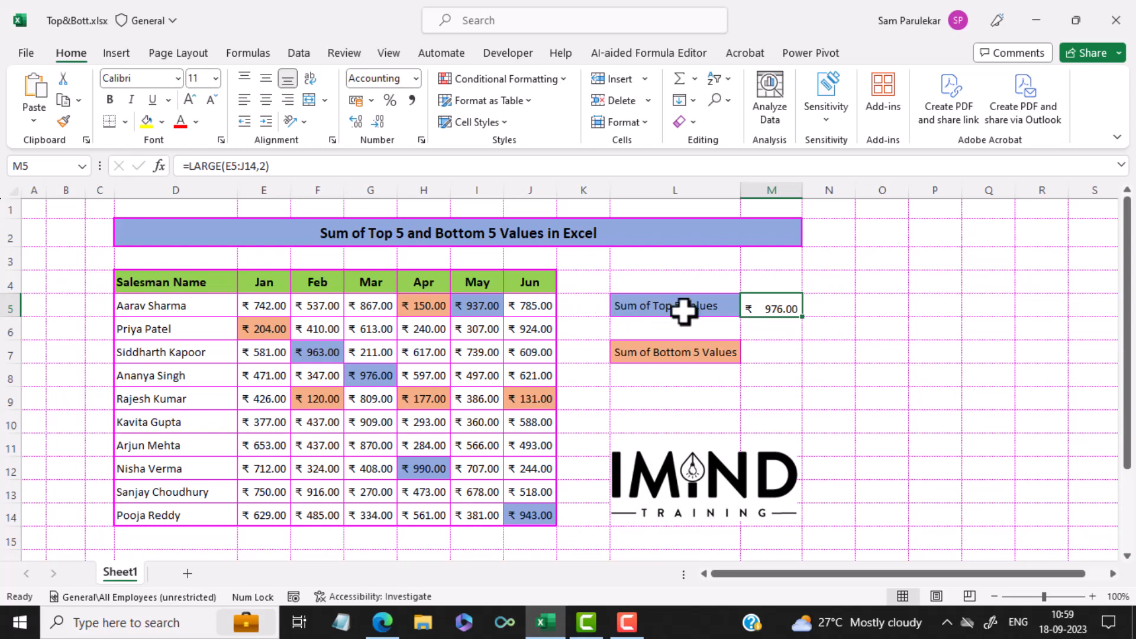
click(191, 165)
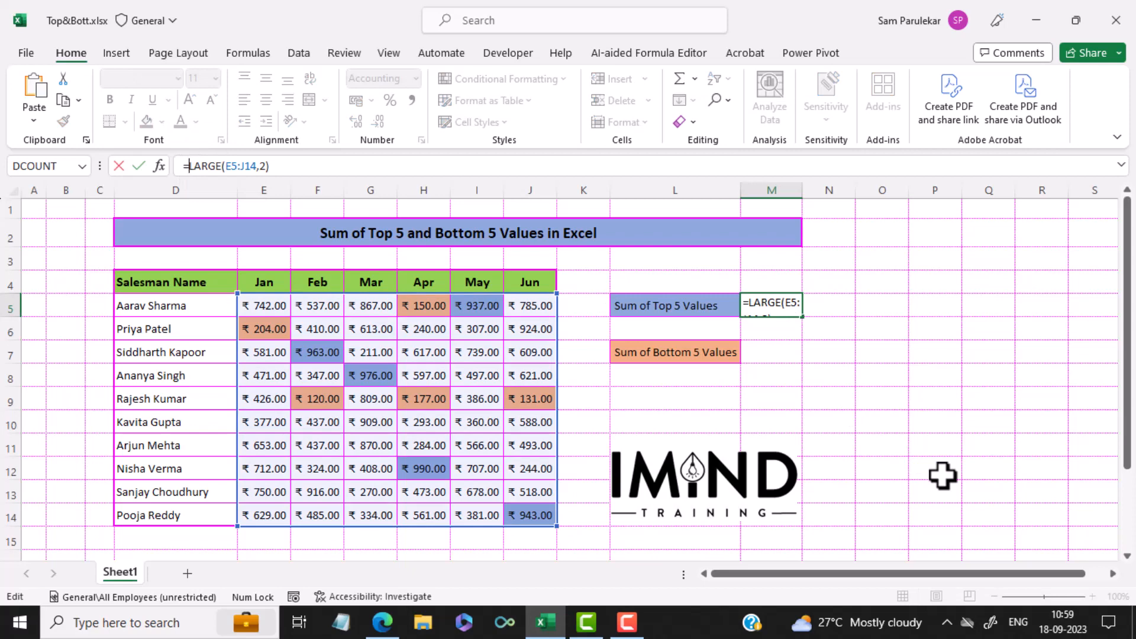
key(Right)
key(Right)
key(Right)
key(Right)
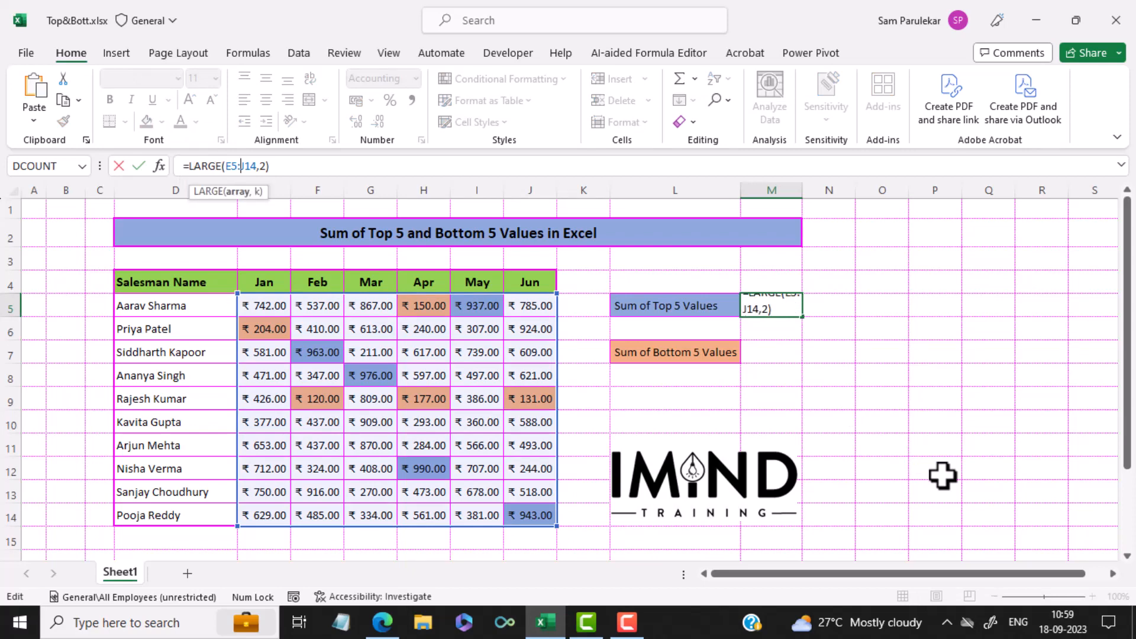
key(Right)
key(Right)
key(Right)
key(Right)
key(Delete)
text({)
text(1,2)
text(,3,4)
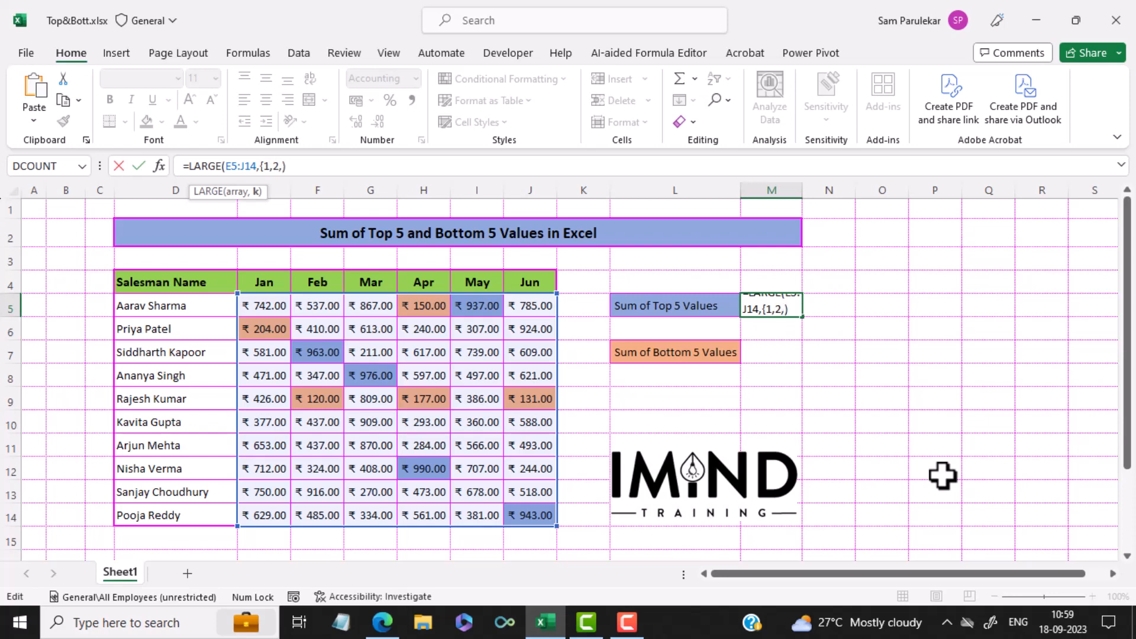
text(,5)
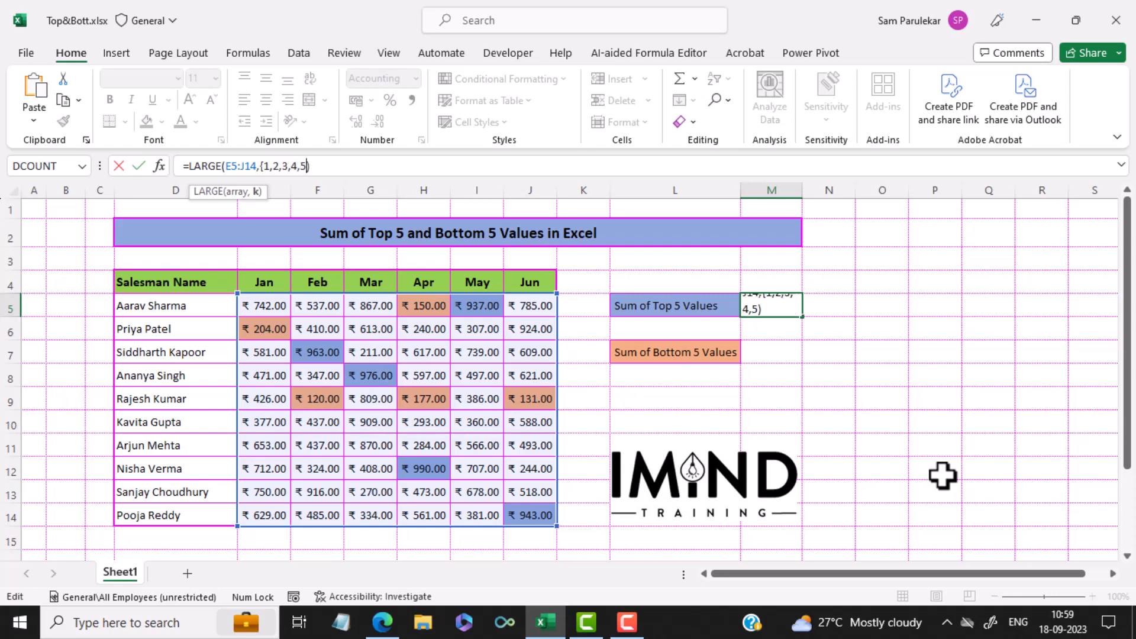
text(})
key(Right)
key(Return)
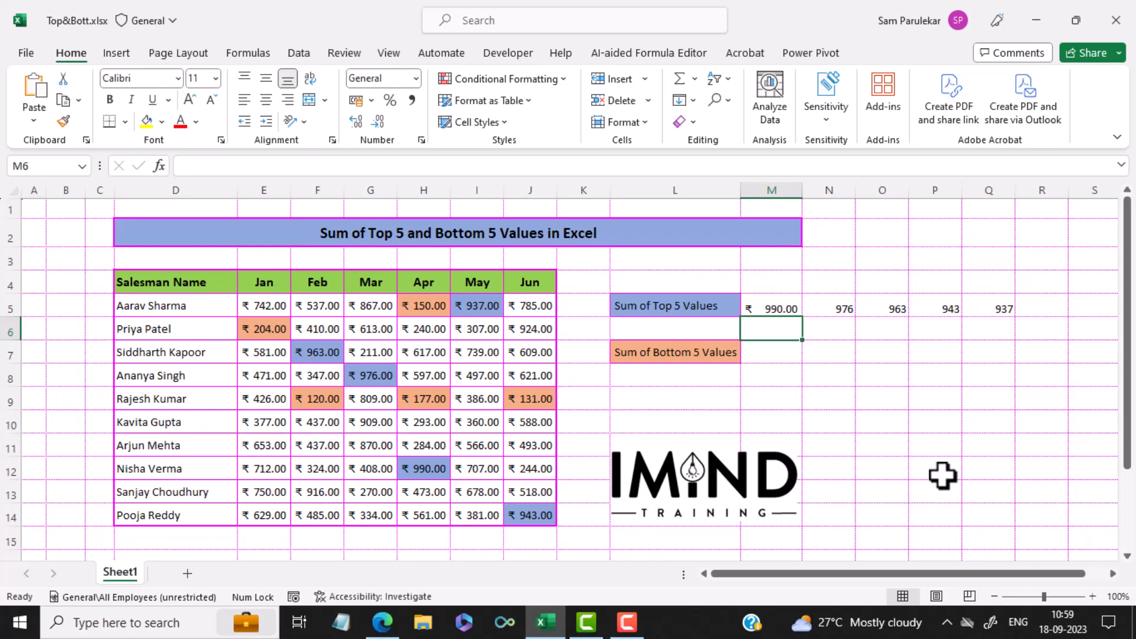
Wrap the LARGE formula in M5 in a SUM function to total the top 5 values.
click(781, 306)
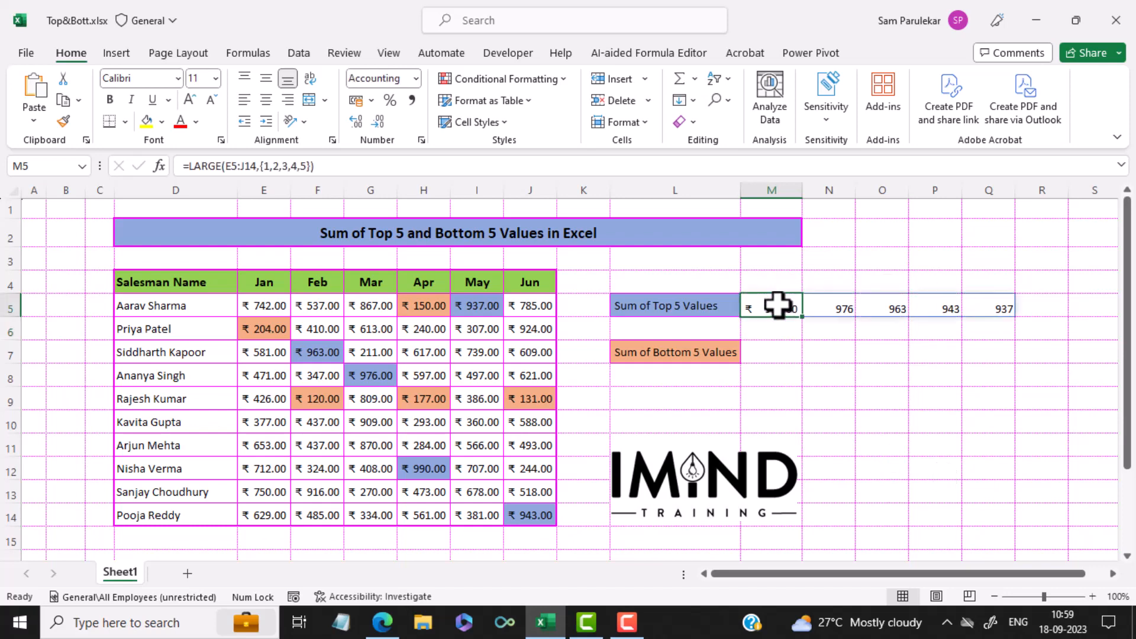
click(187, 166)
text(sum)
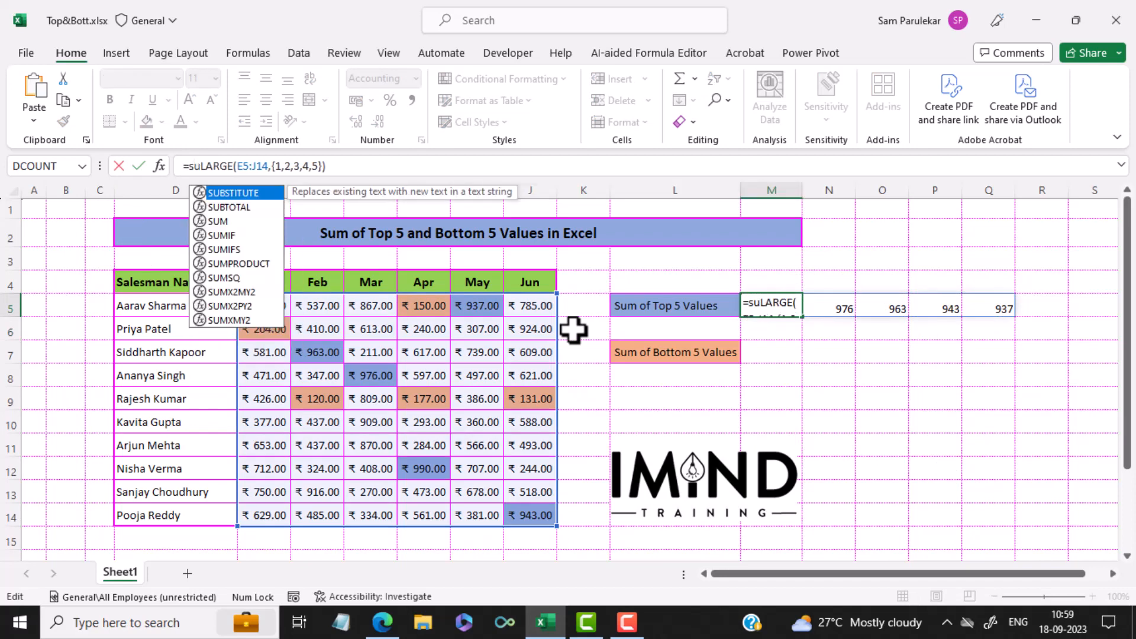
text(()
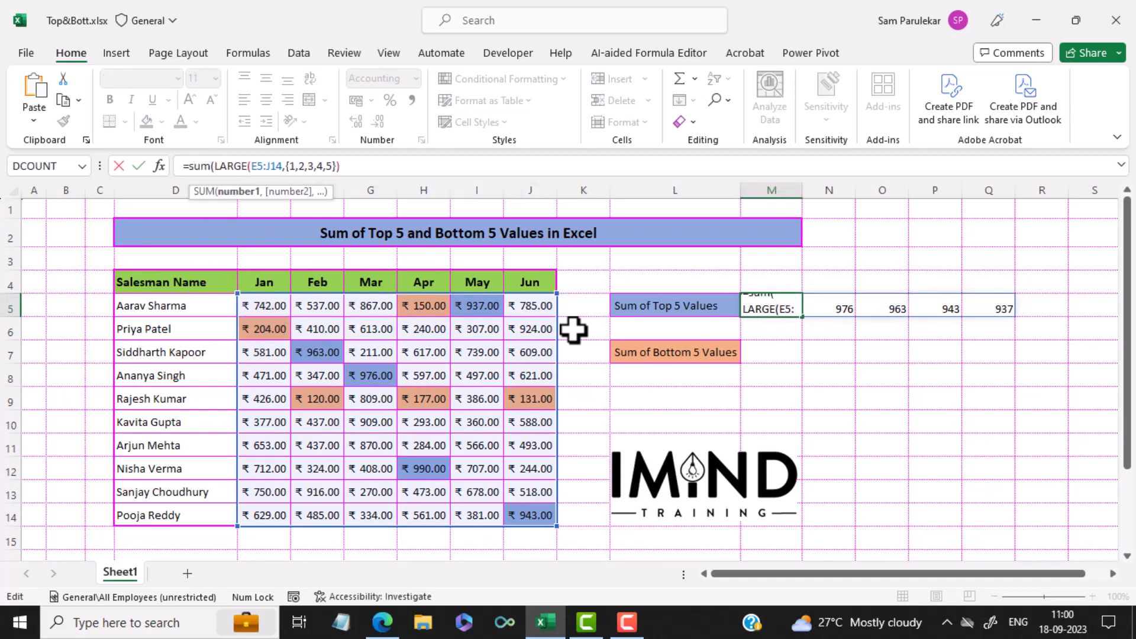
click(343, 165)
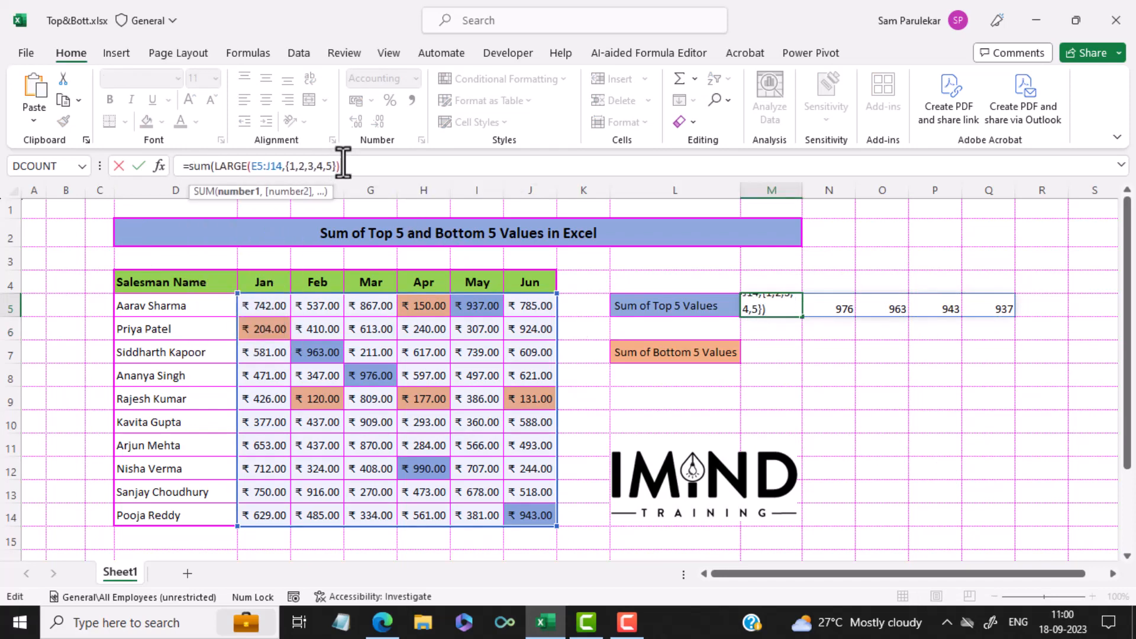
text())
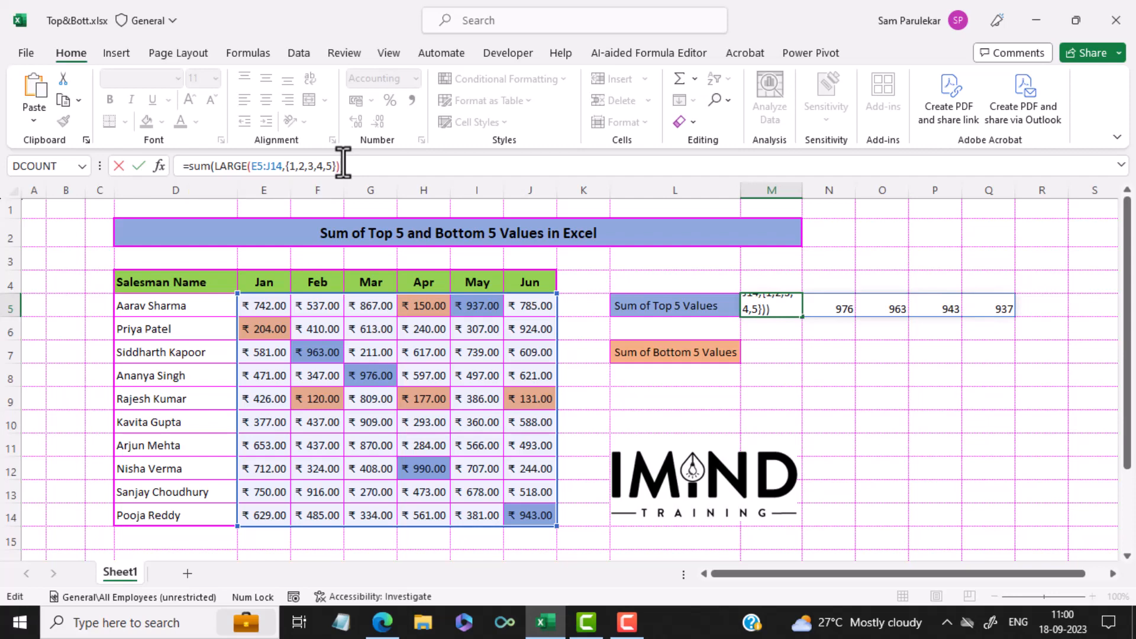
key(Return)
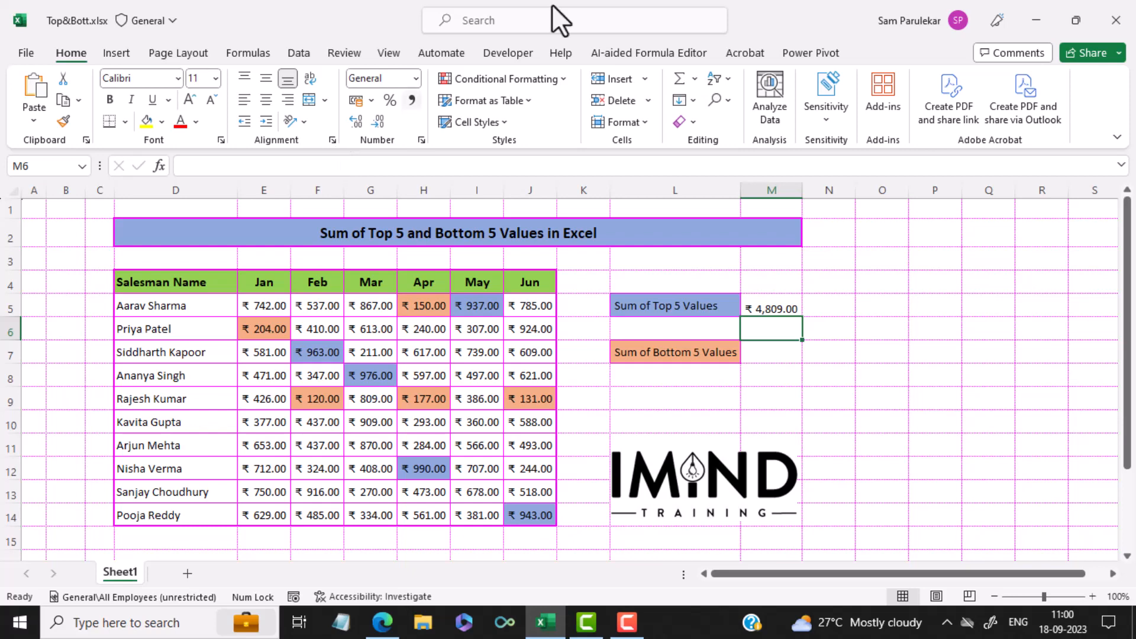
Enter a SMALL formula in M7 that returns the smallest value of E5:J14, using 1 as k.
click(783, 359)
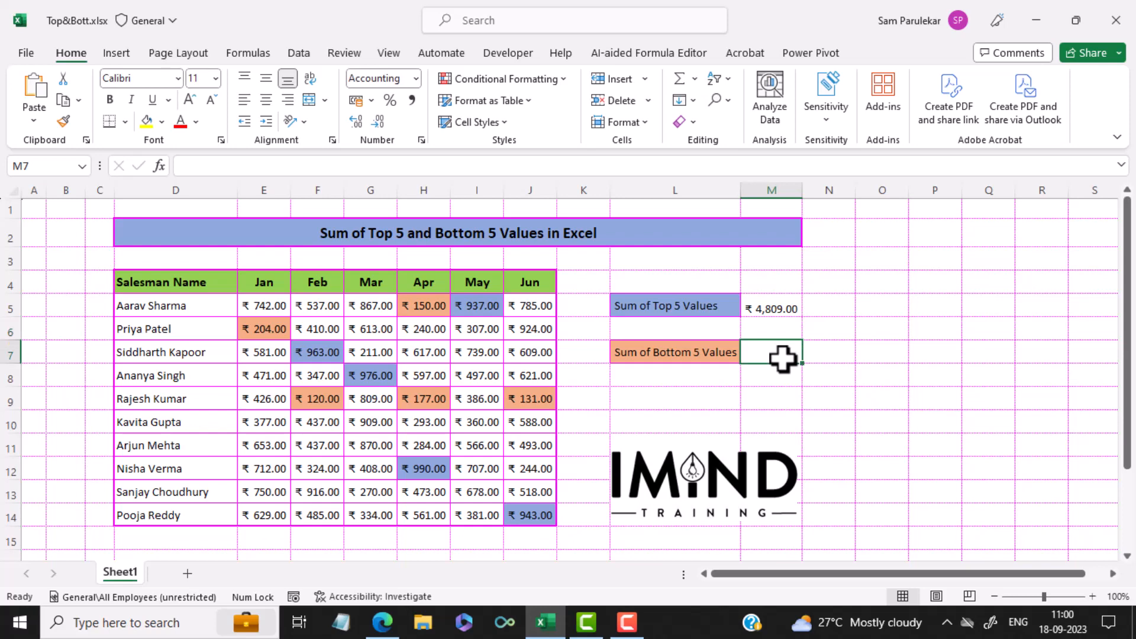
text(=su)
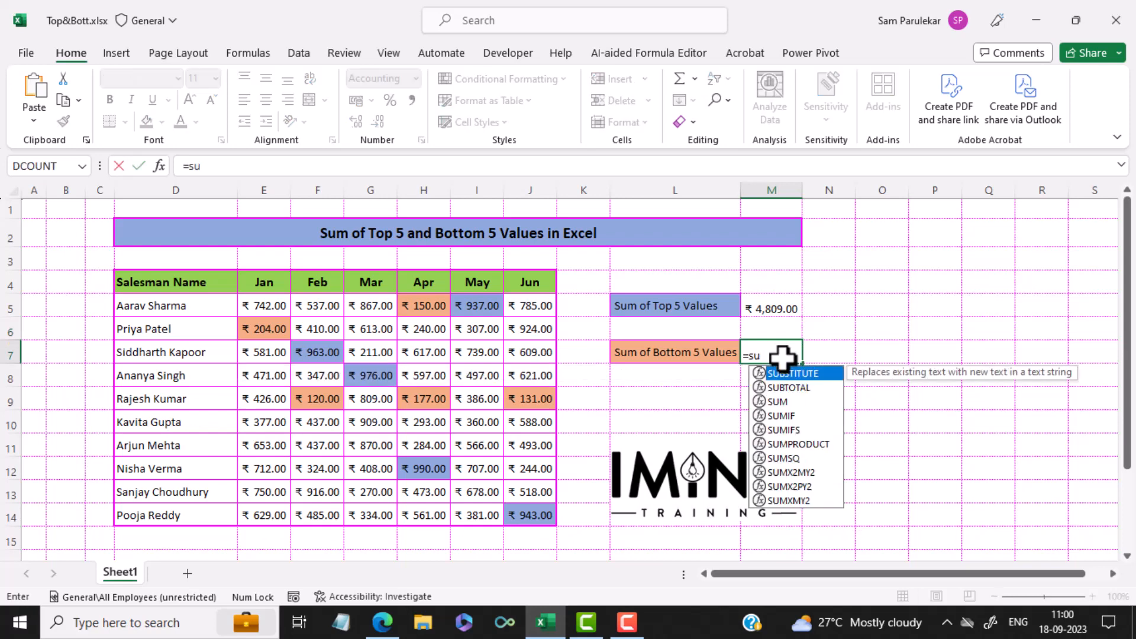
key(BackSpace)
text(mall)
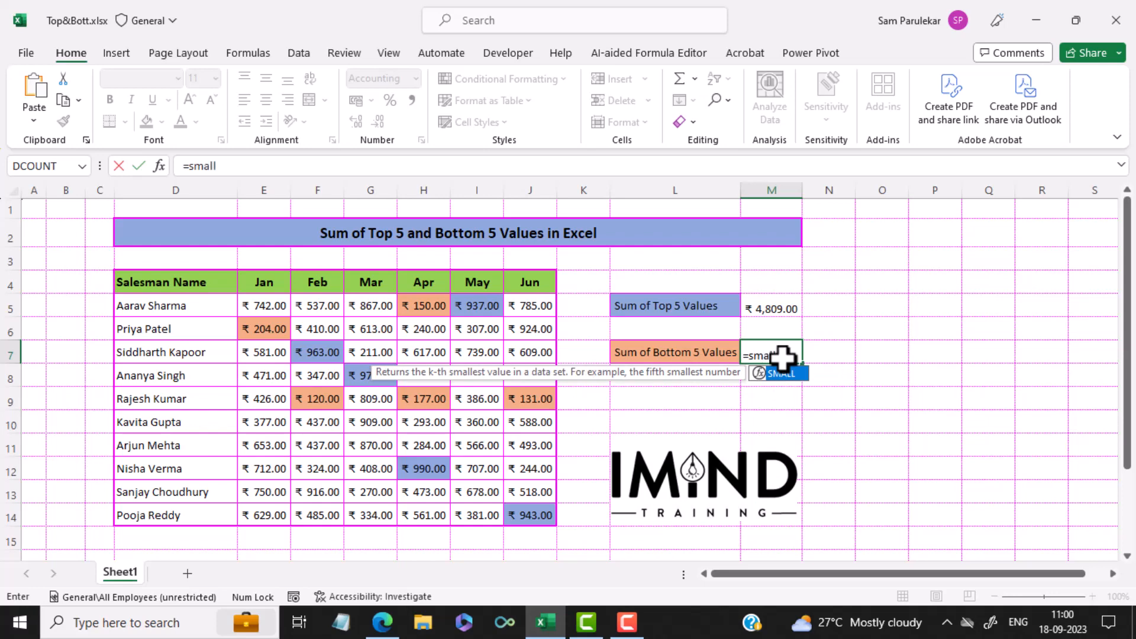
text(()
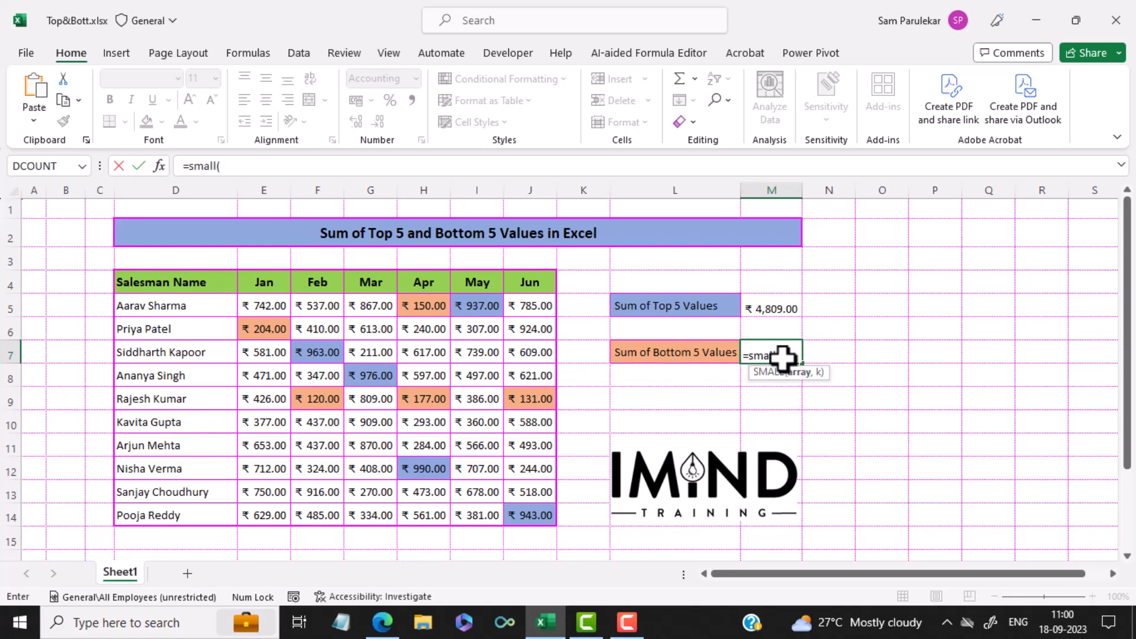
drag(283, 308, 509, 515)
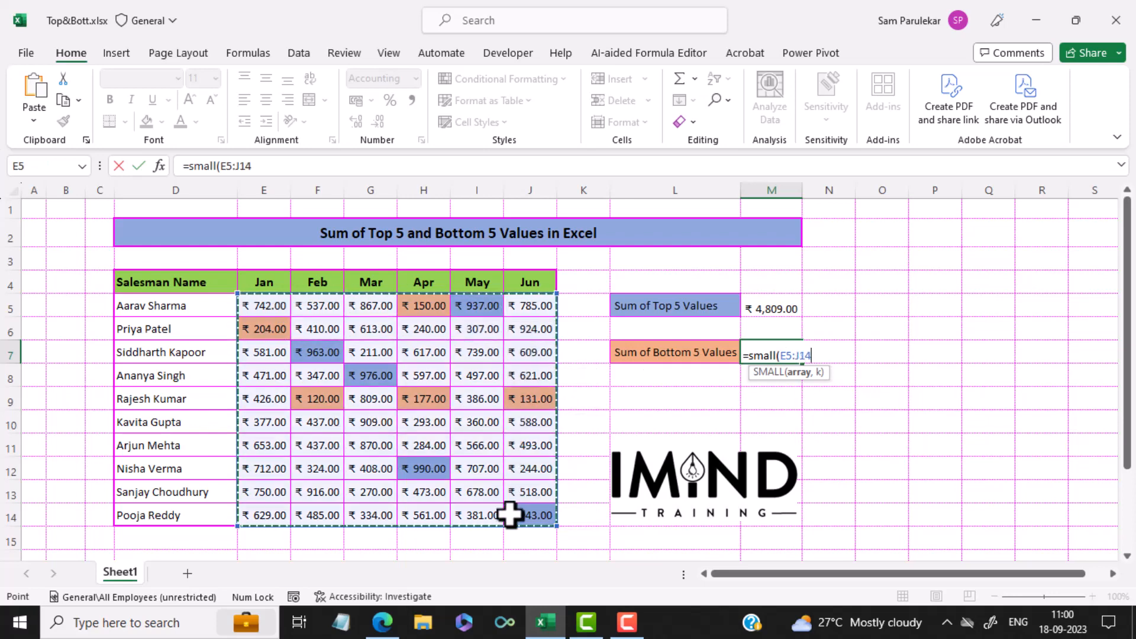
text(,1)
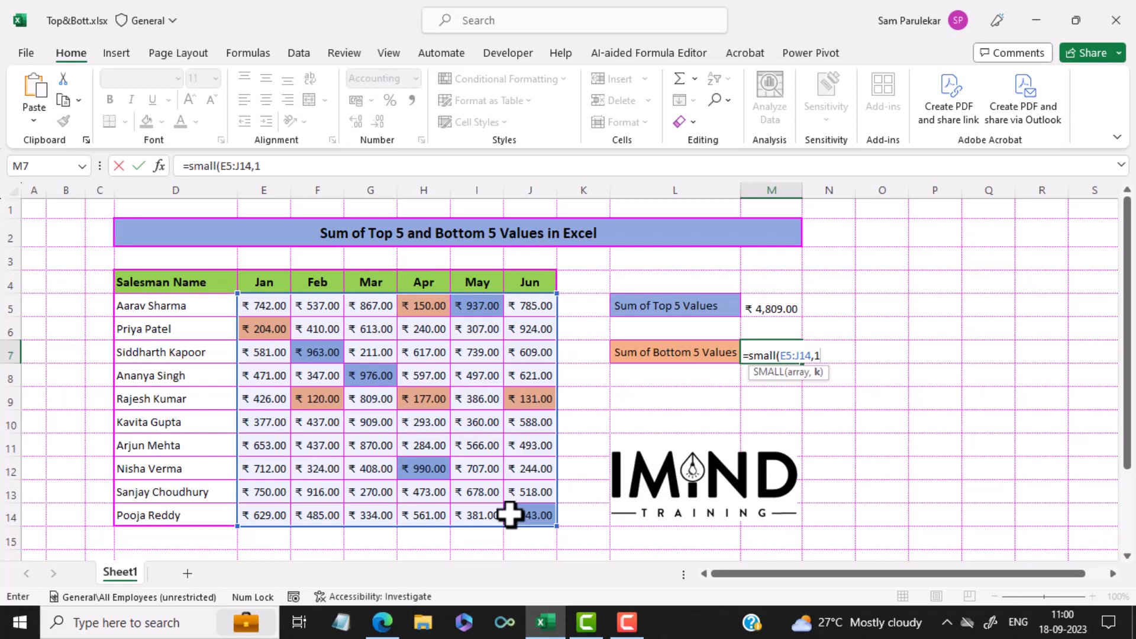
text())
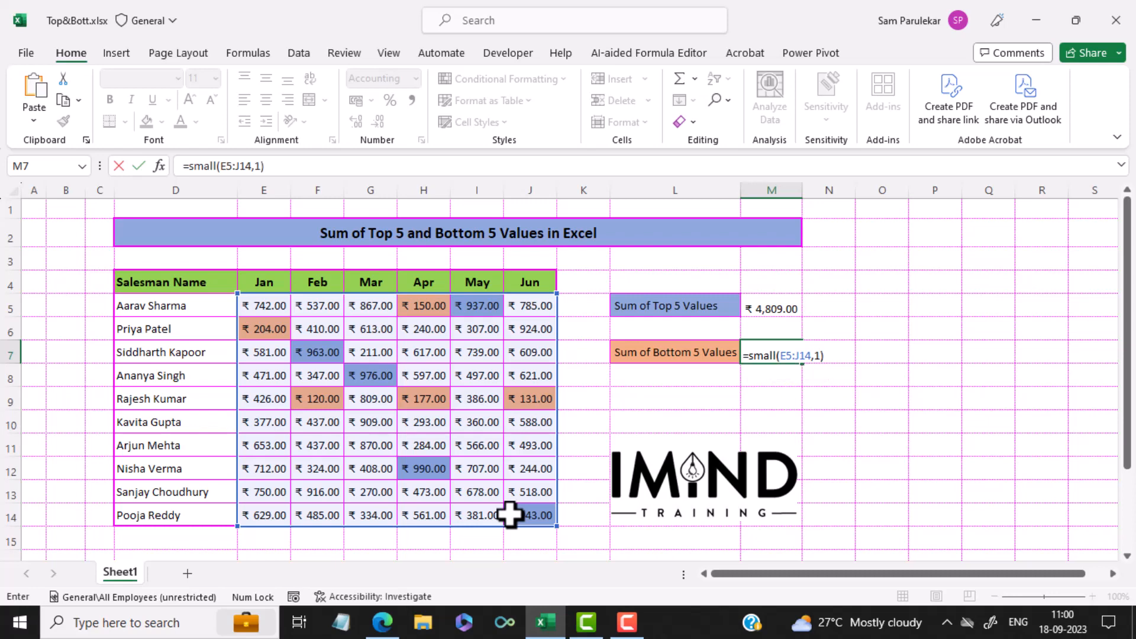
key(Return)
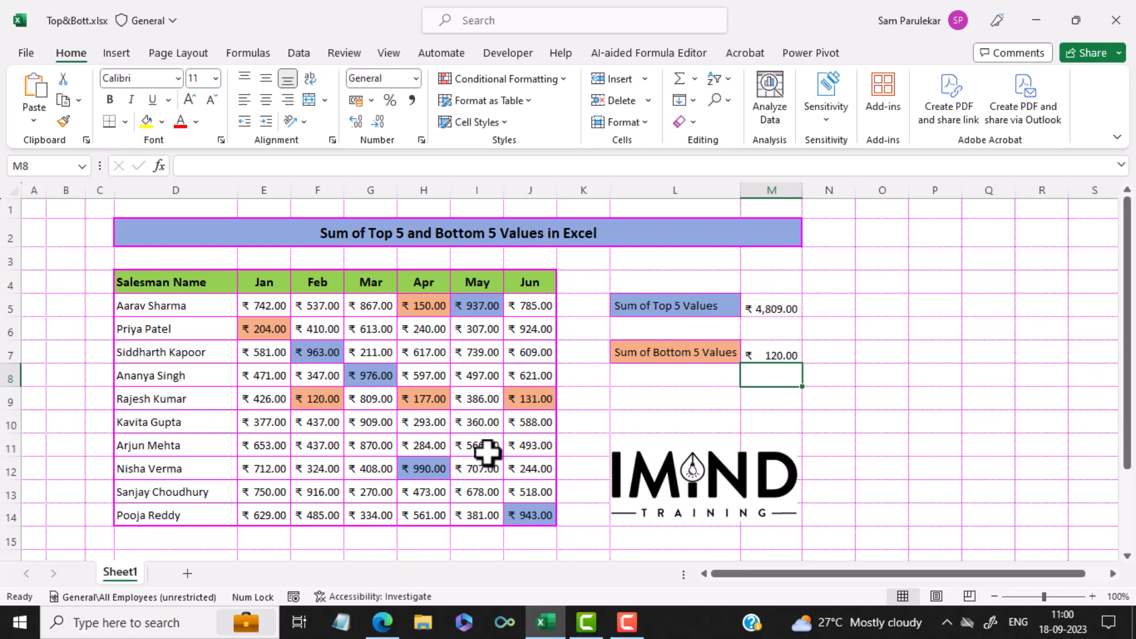
Expand the k argument of the SMALL formula in M7 to the array constant {1,2,3,4,5} and reselect M7.
click(775, 352)
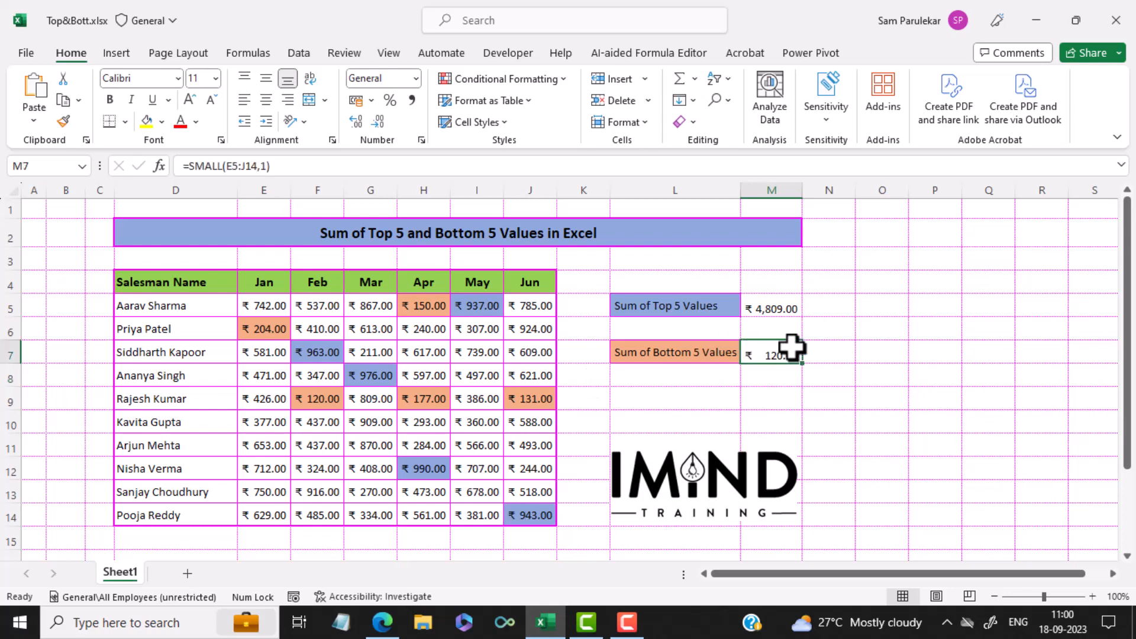
click(262, 166)
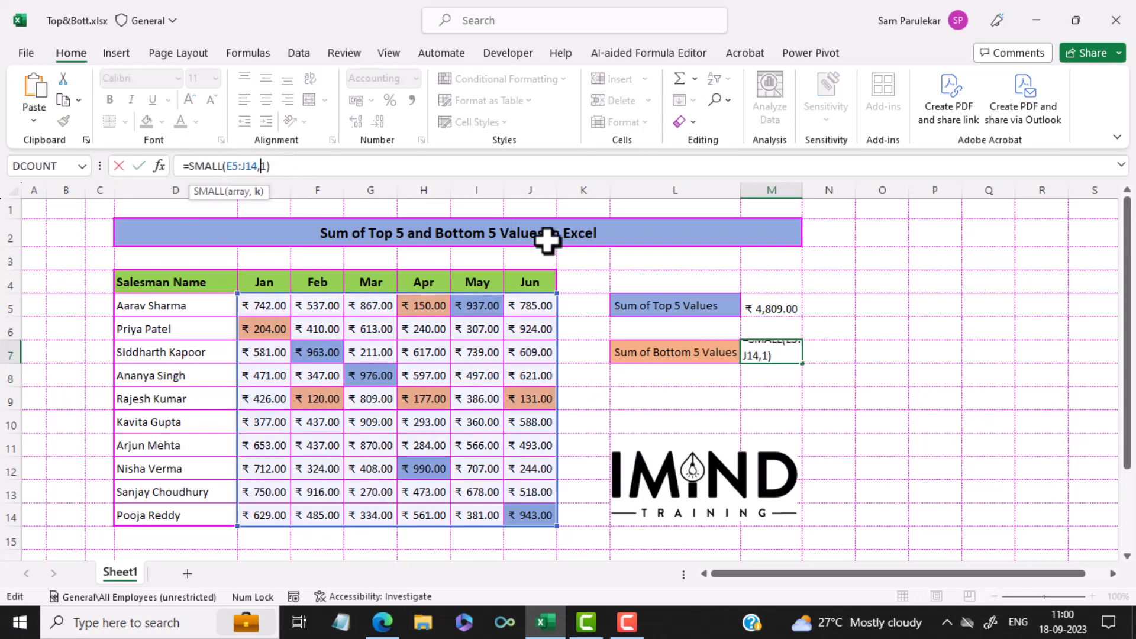
text({1,2,3,4,5)
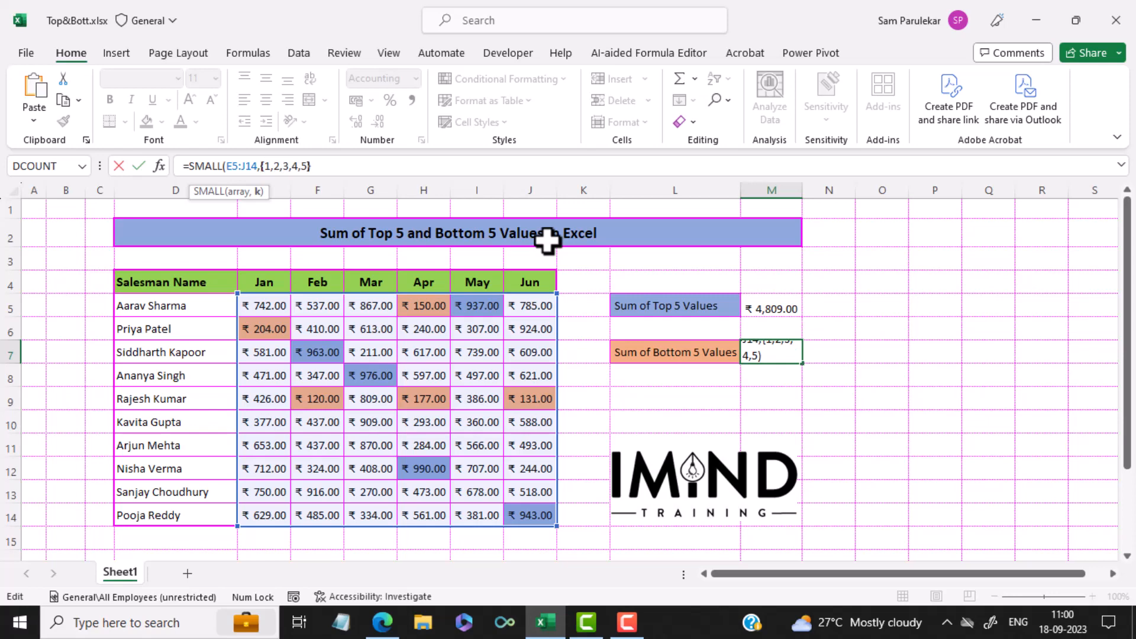
text(})
key(Return)
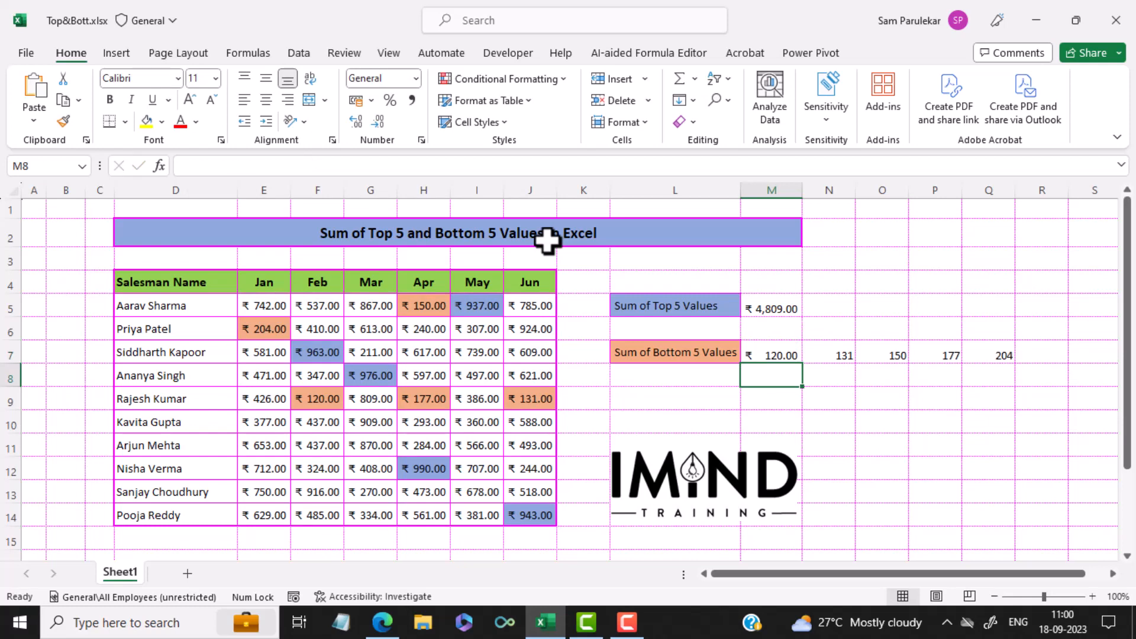
key(Up)
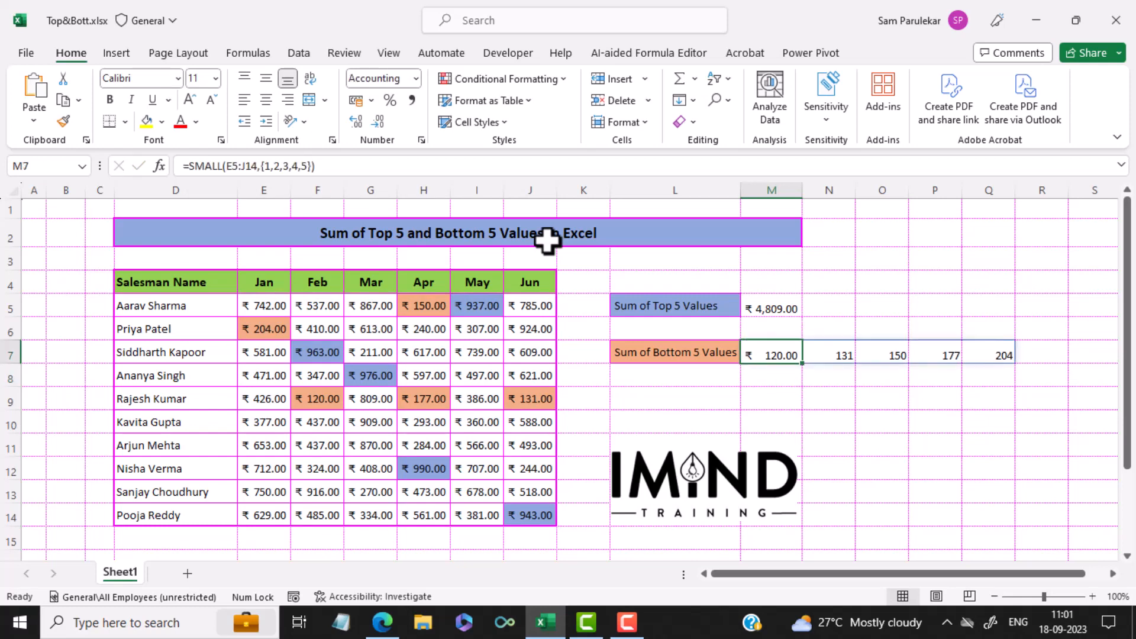
Wrap the SMALL formula in M7 in a SUM function to total the bottom 5 values.
click(187, 167)
text(sum)
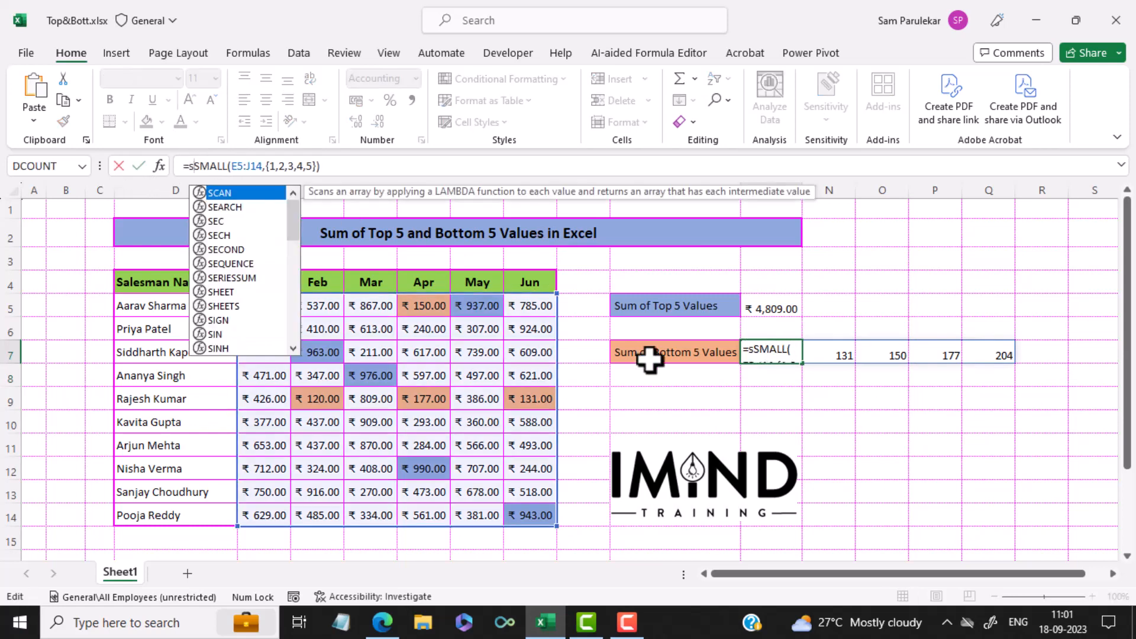
text(()
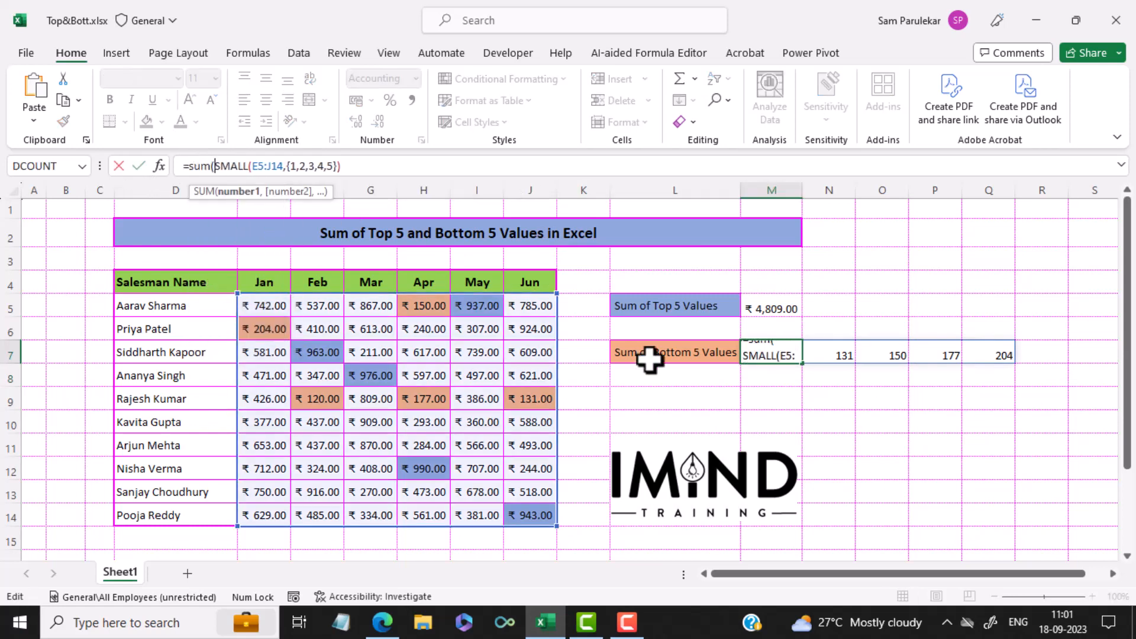
click(352, 165)
text())
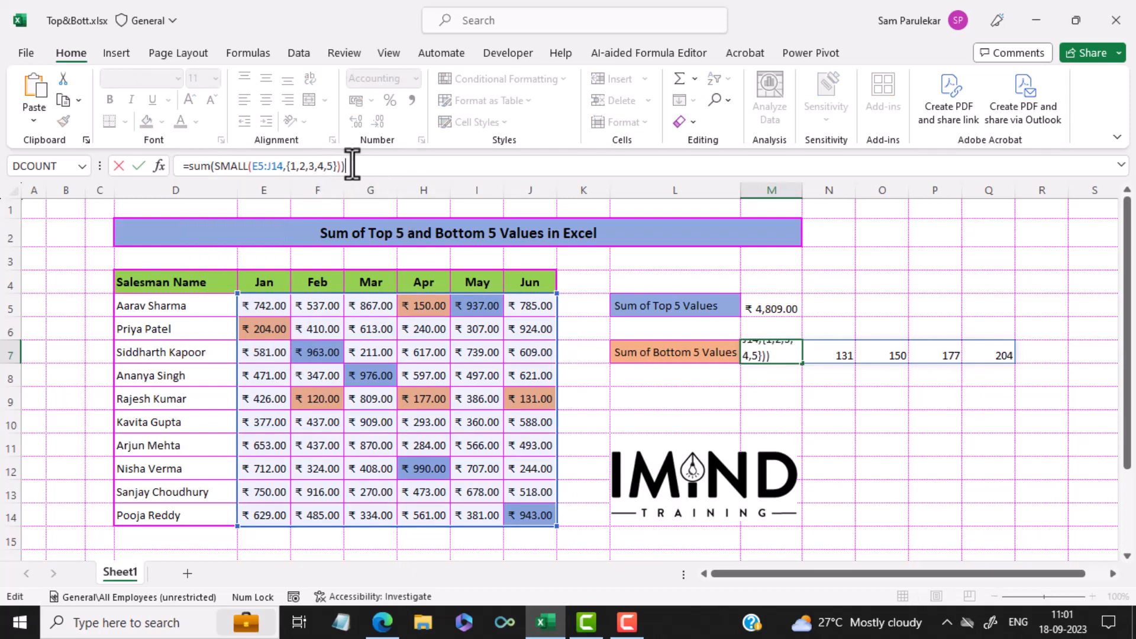
key(Return)
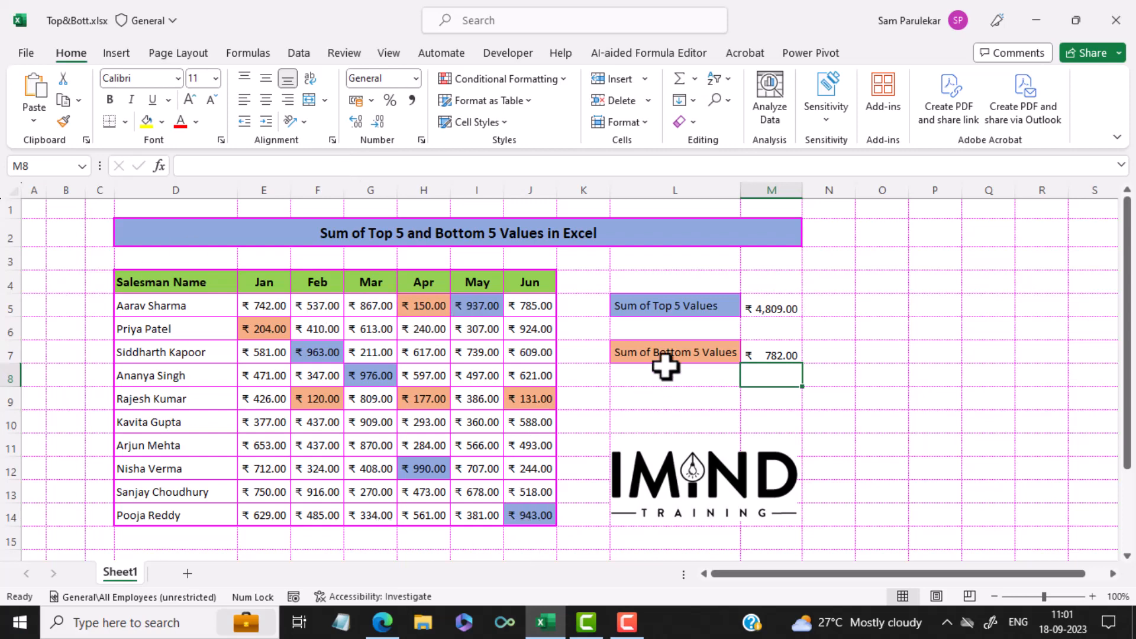
Review the finished sum formulas in M5 and M7, leaving an empty cell selected.
click(774, 308)
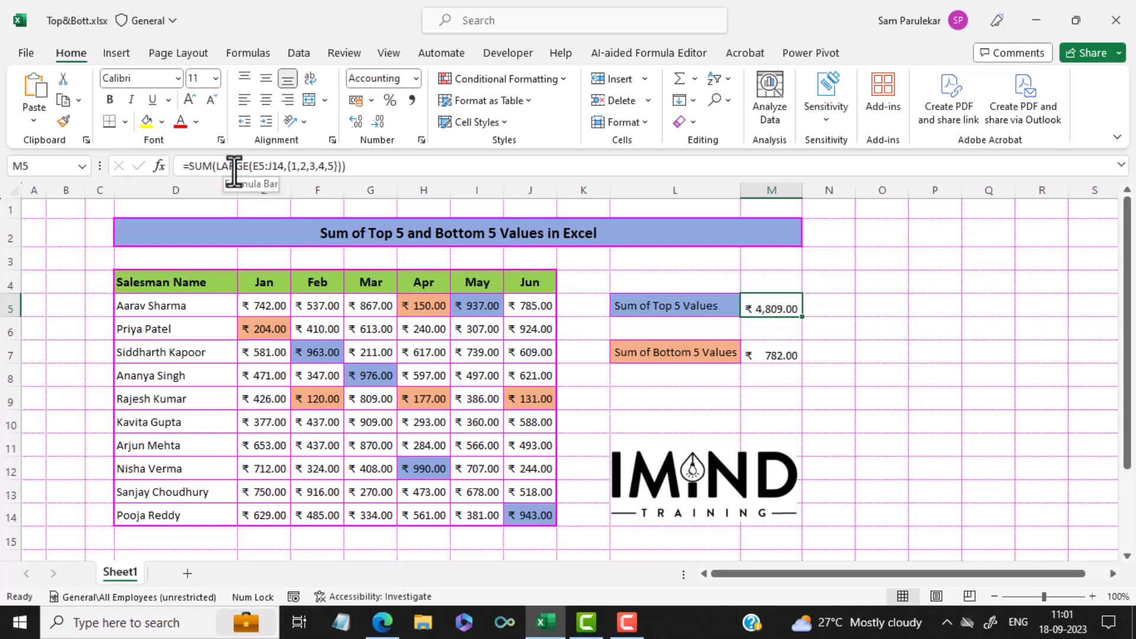
click(881, 372)
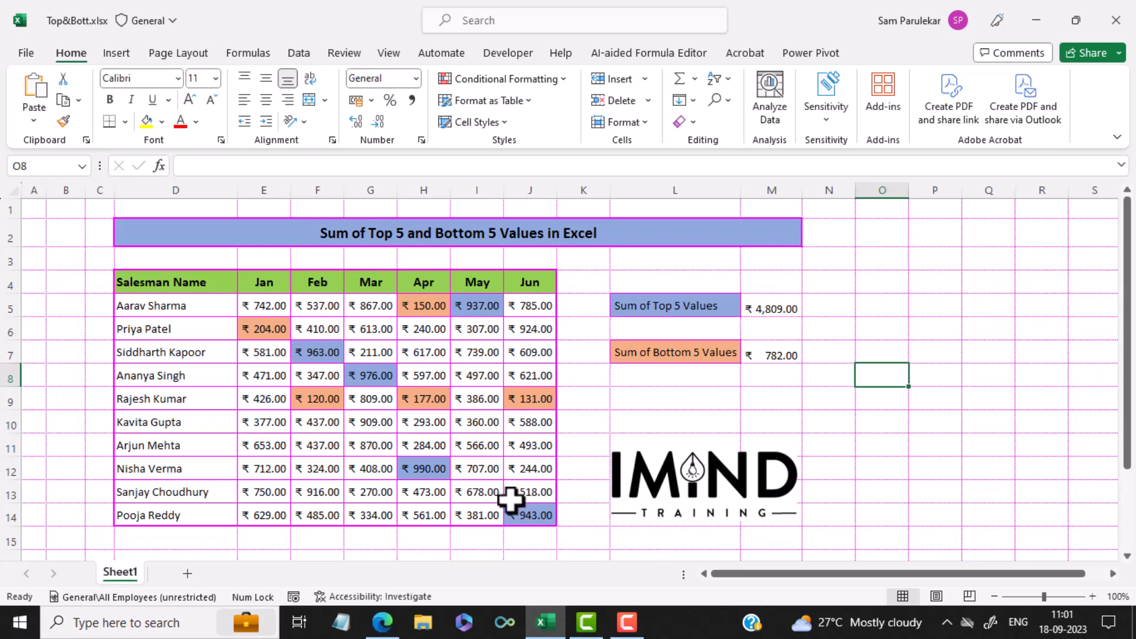
click(782, 356)
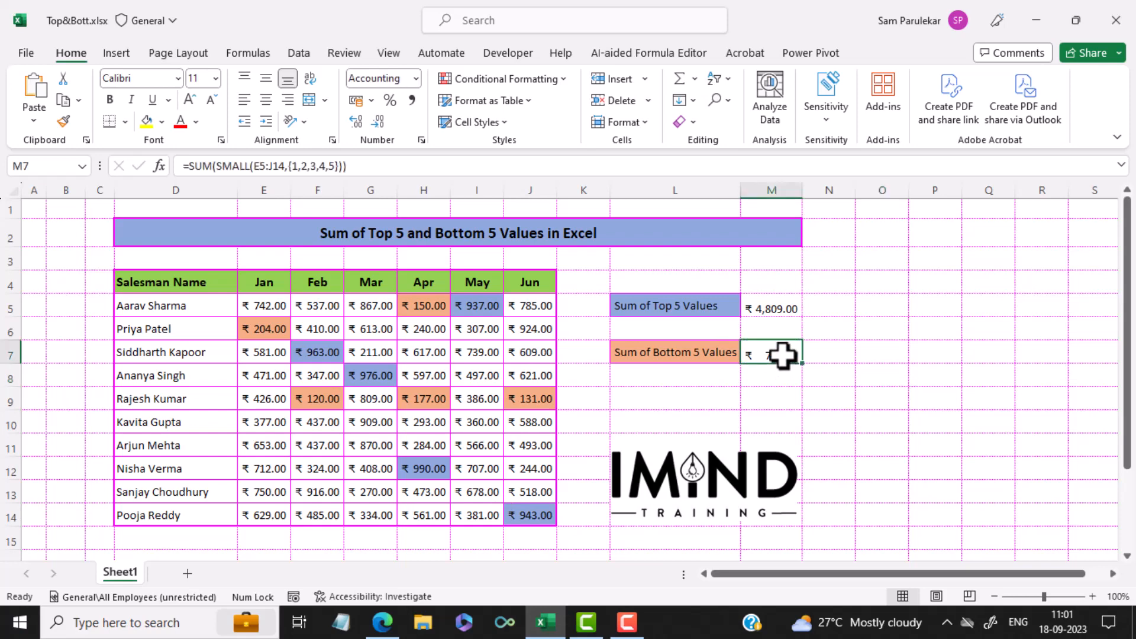
click(712, 404)
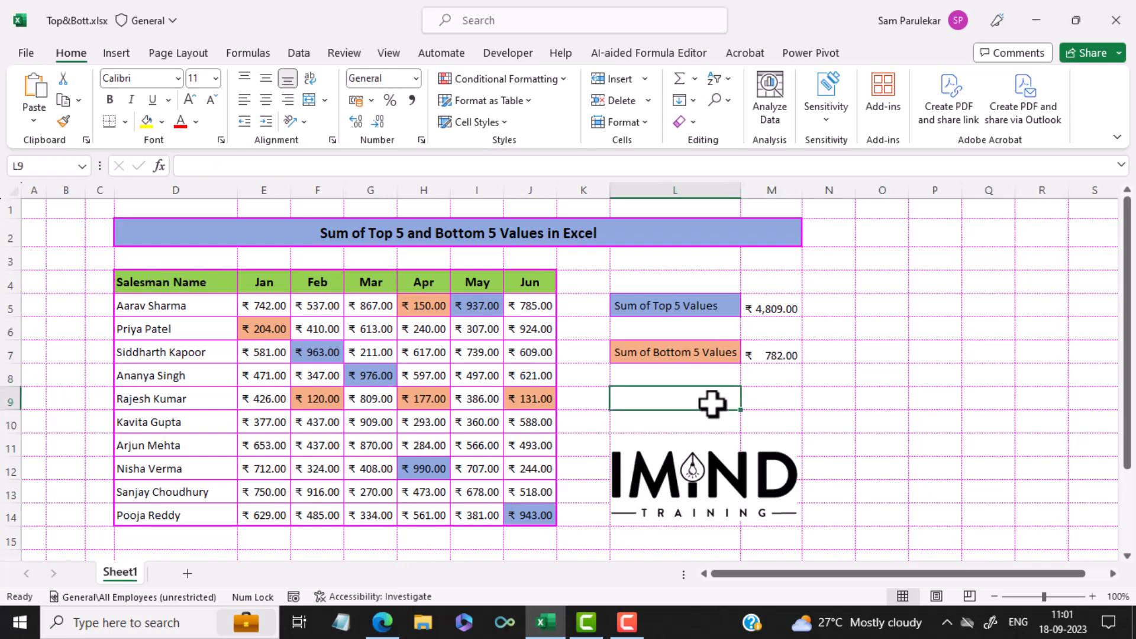